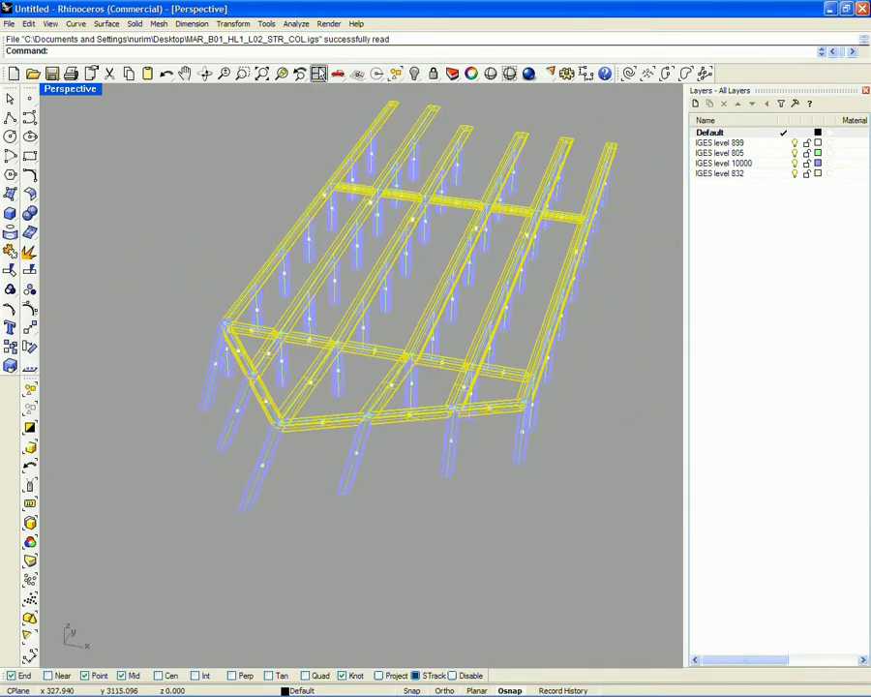
Shade and orbit the imported column-and-beam frame, then close Rhinoceros without saving Untitled.
click(491, 73)
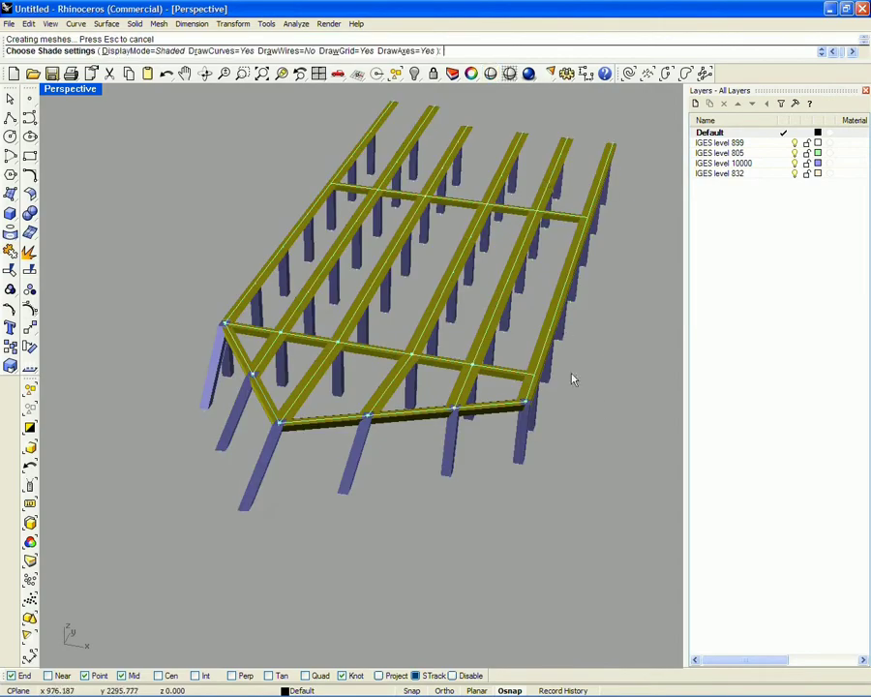
scroll(344, 396, up, 10)
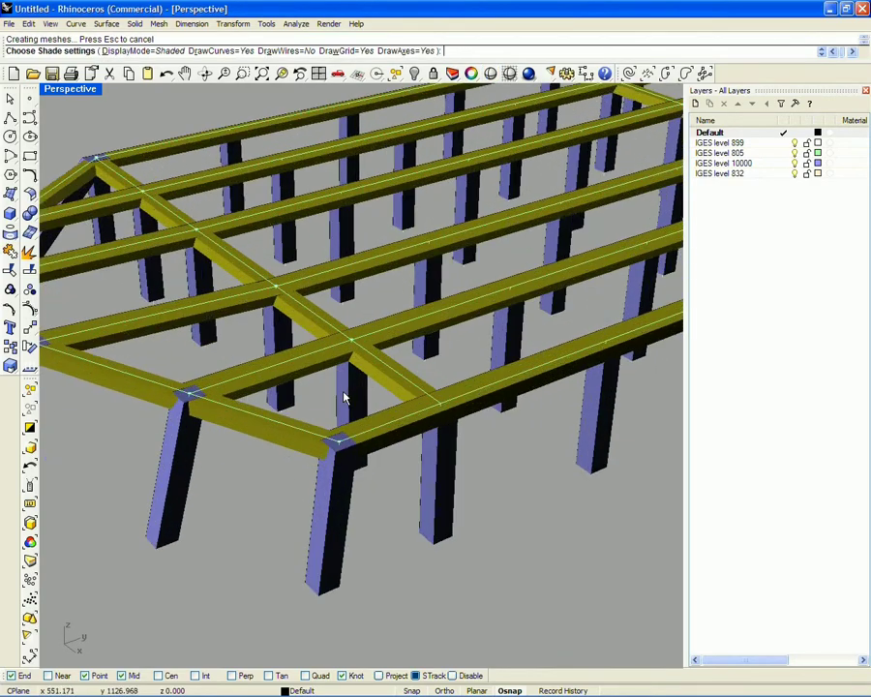
scroll(356, 368, up, 3)
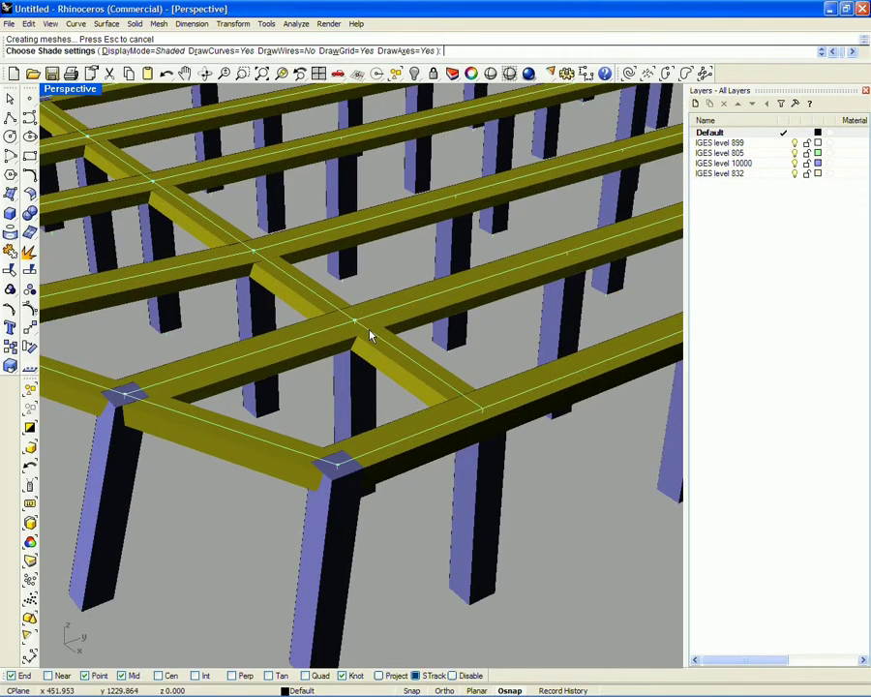
scroll(392, 358, down, 5)
right_drag(390, 360, 624, 406)
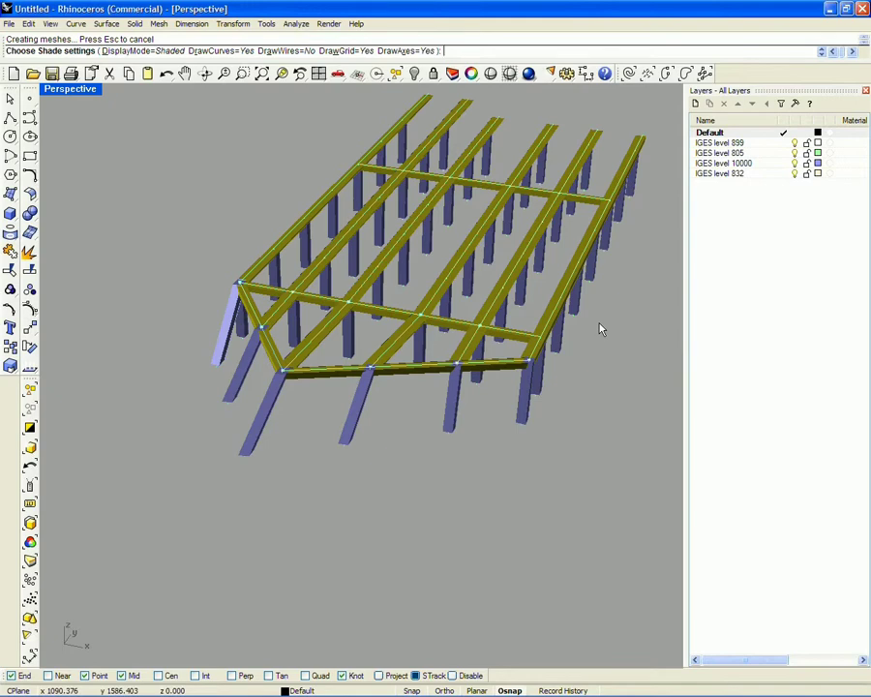
click(862, 10)
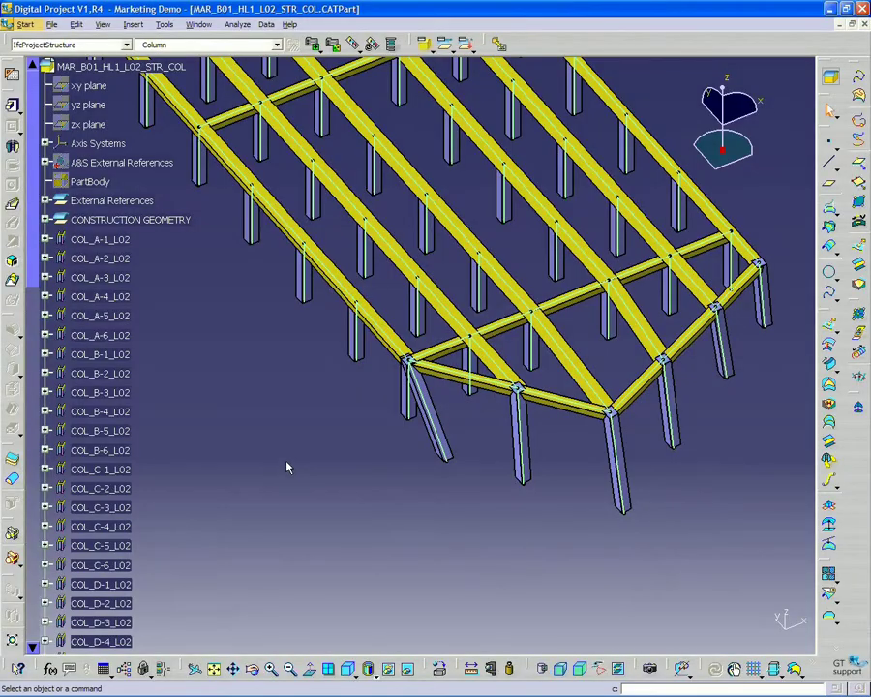
Pan the site drawing, then browse the File Open dialog's Files of type list.
middle_drag(286, 463, 273, 508)
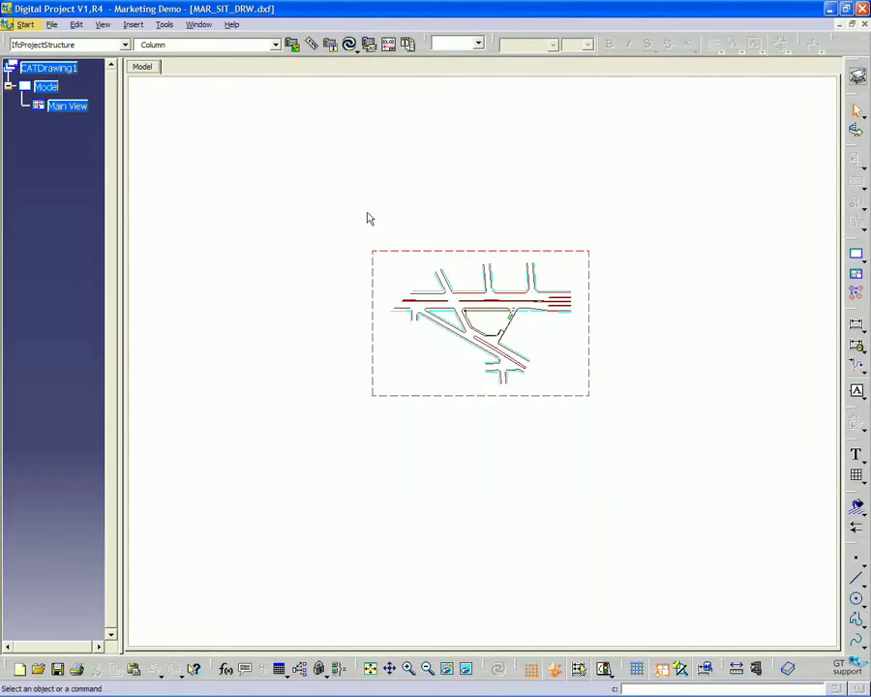
click(52, 24)
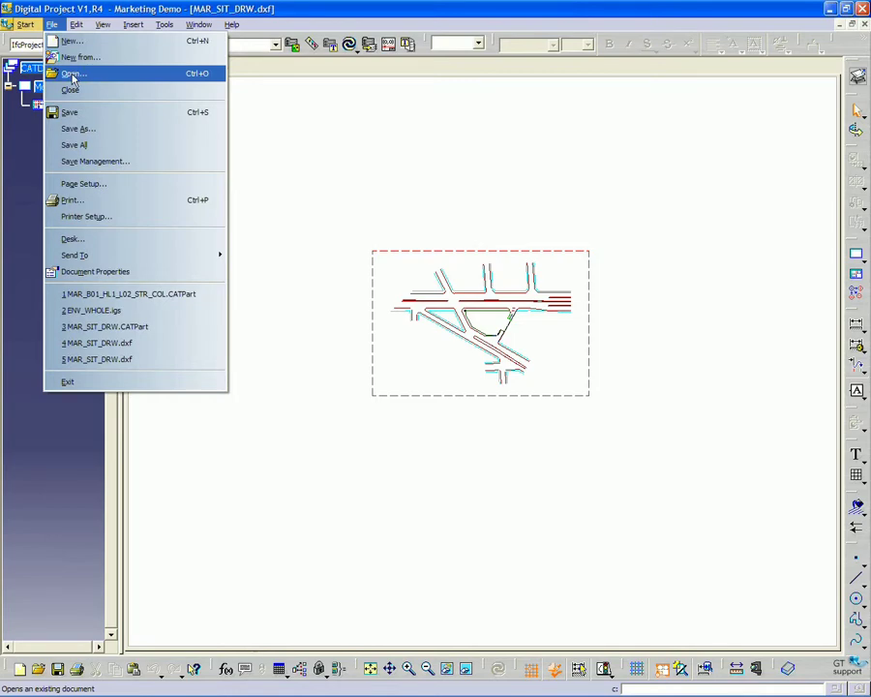
click(72, 76)
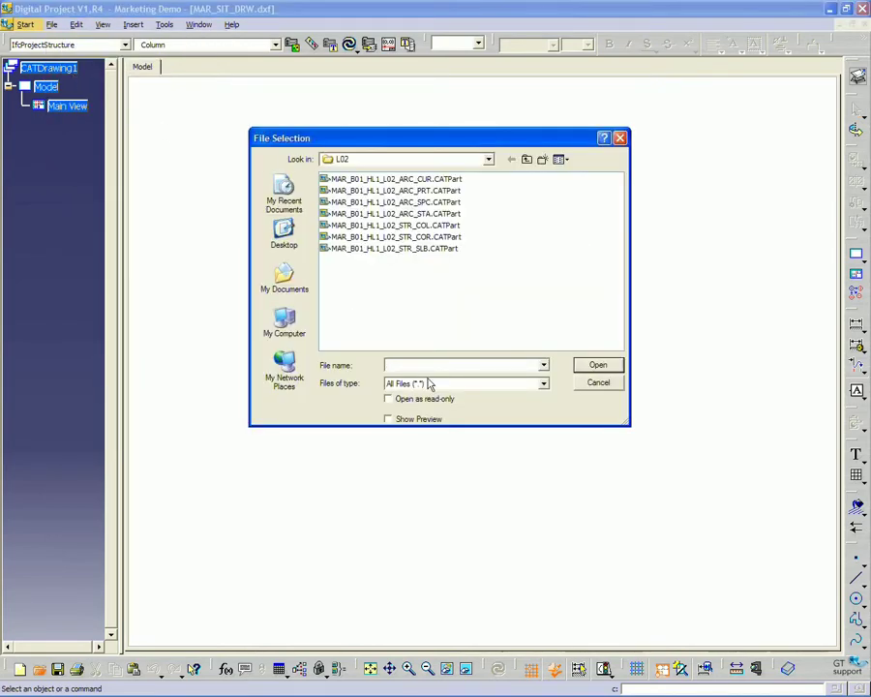
click(423, 384)
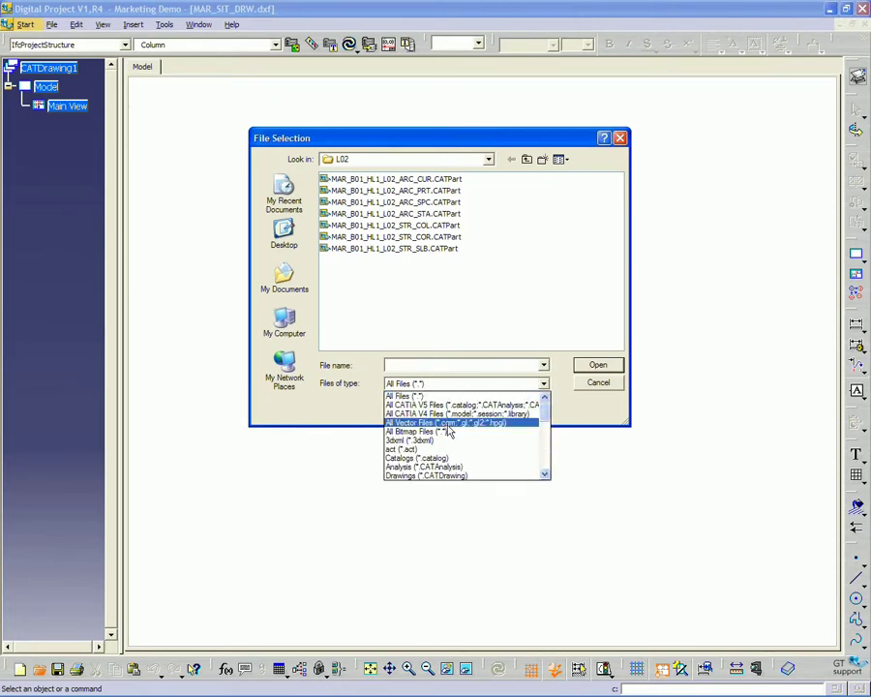
scroll(448, 432, down, 4)
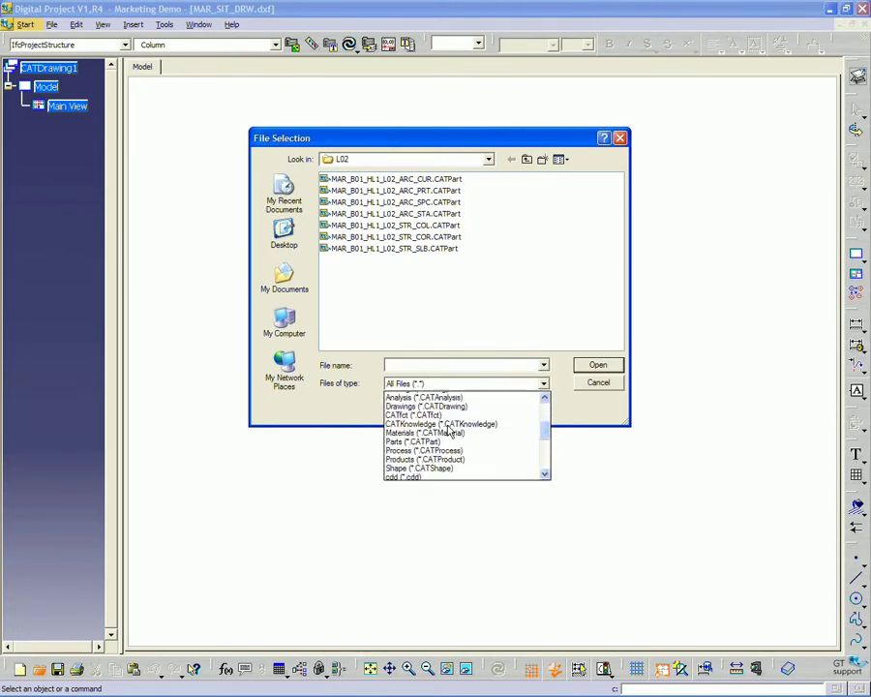
scroll(448, 431, down, 3)
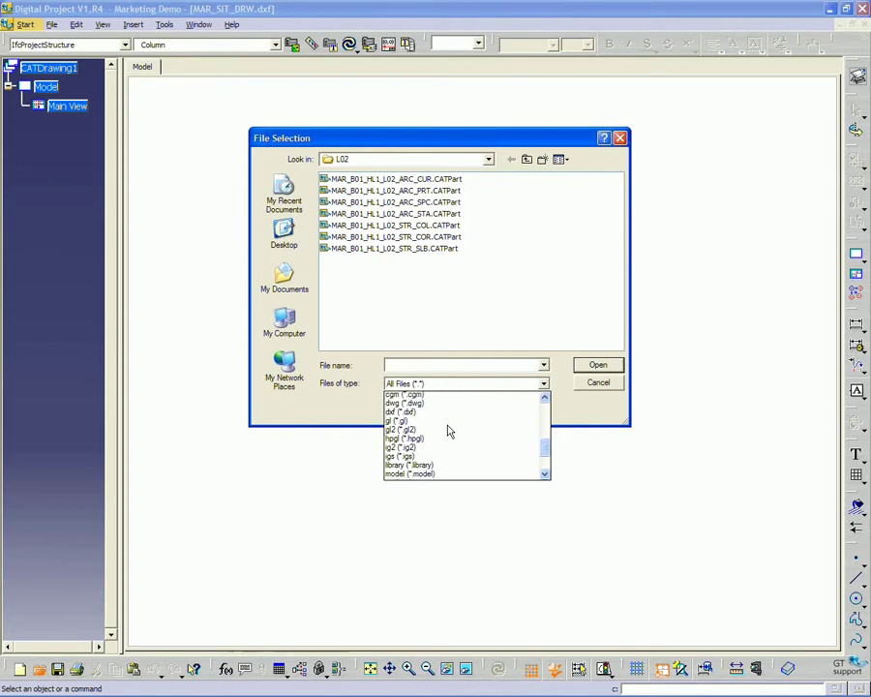
scroll(448, 431, down, 2)
scroll(450, 445, up, 3)
scroll(451, 445, up, 5)
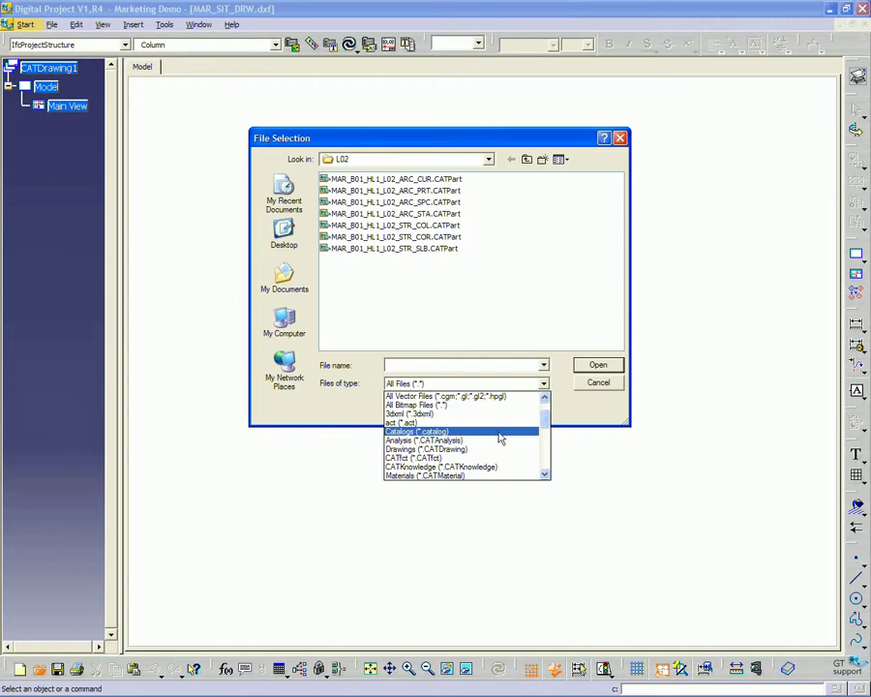
click(593, 387)
click(595, 385)
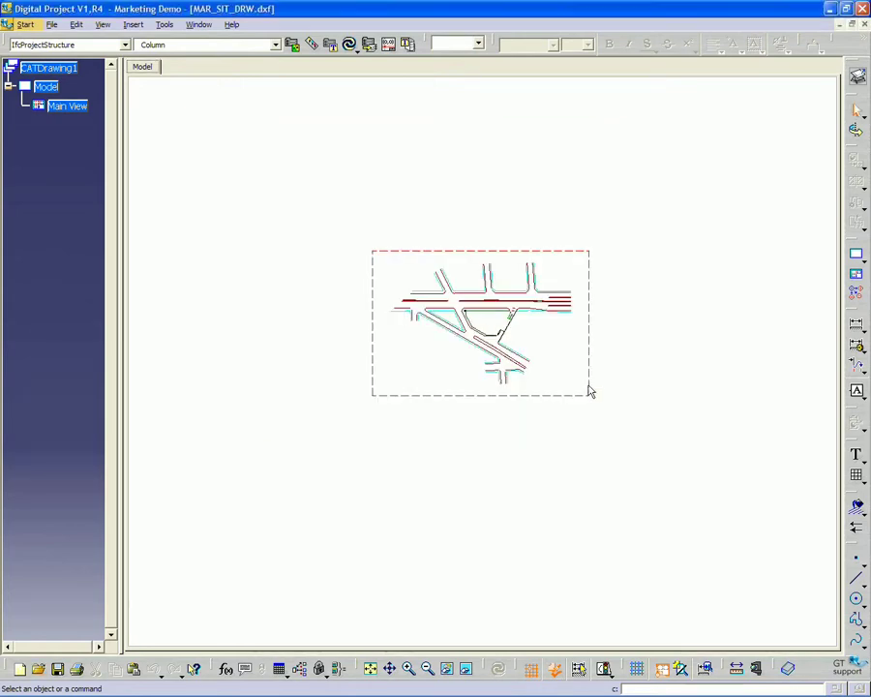
mouse_move(609, 349)
ctrl+middle_down()
mouse_move(609, 306)
mouse_move(379, 172)
ctrl+middle_up()
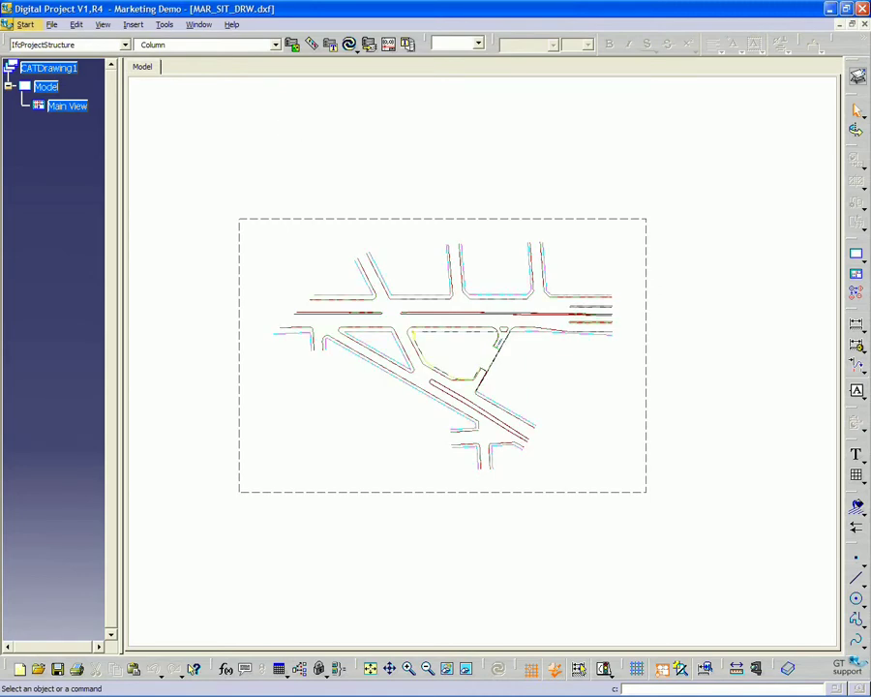
click(52, 25)
click(70, 112)
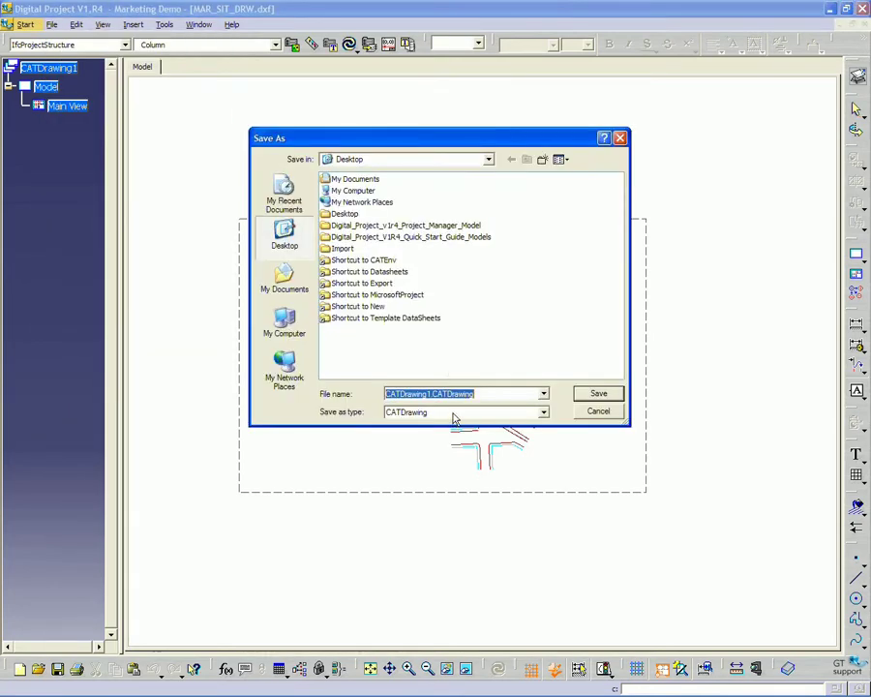
click(453, 414)
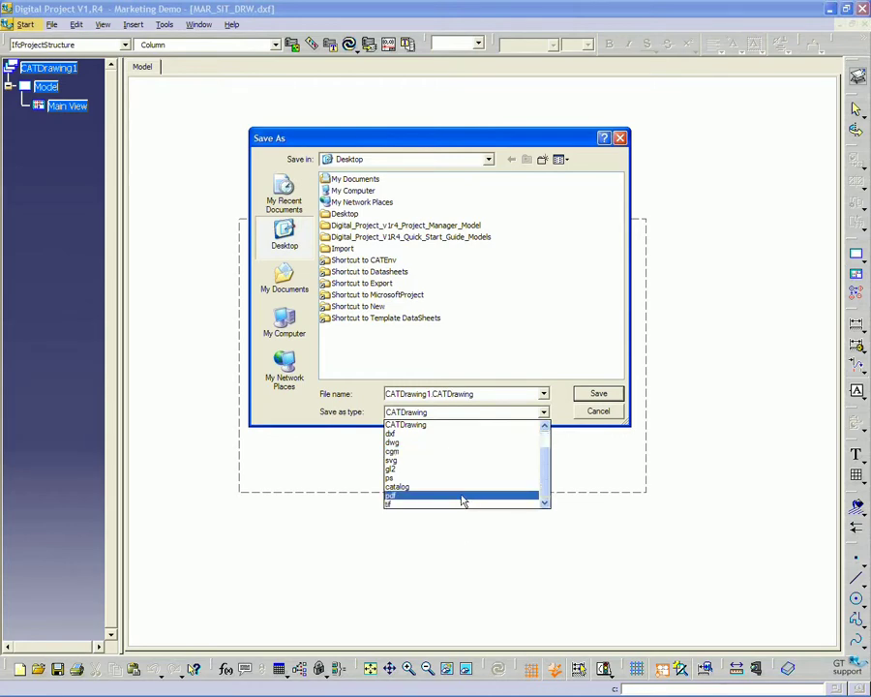
scroll(461, 501, down, 1)
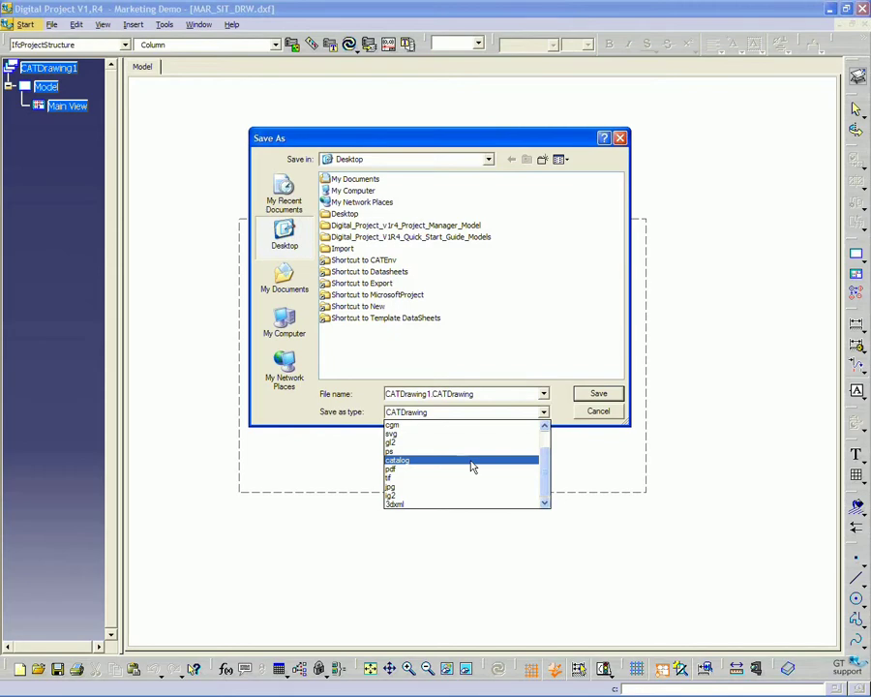
scroll(494, 449, up, 1)
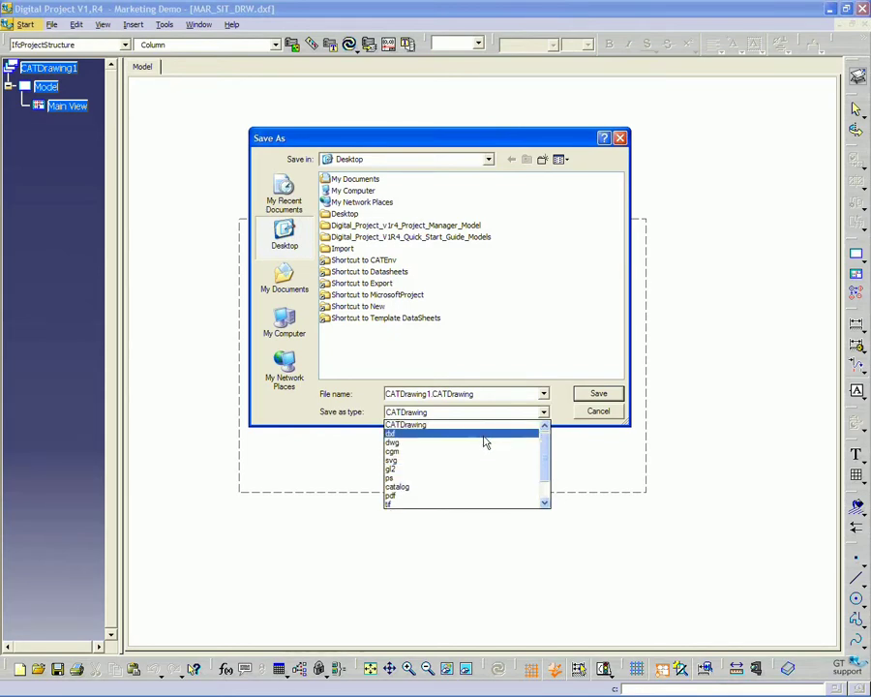
click(557, 398)
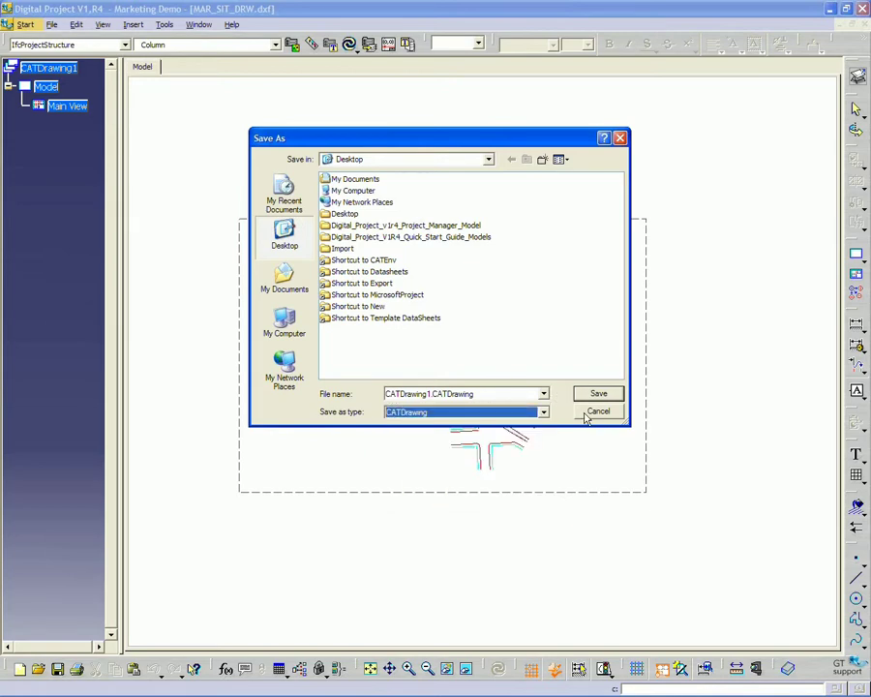
click(588, 413)
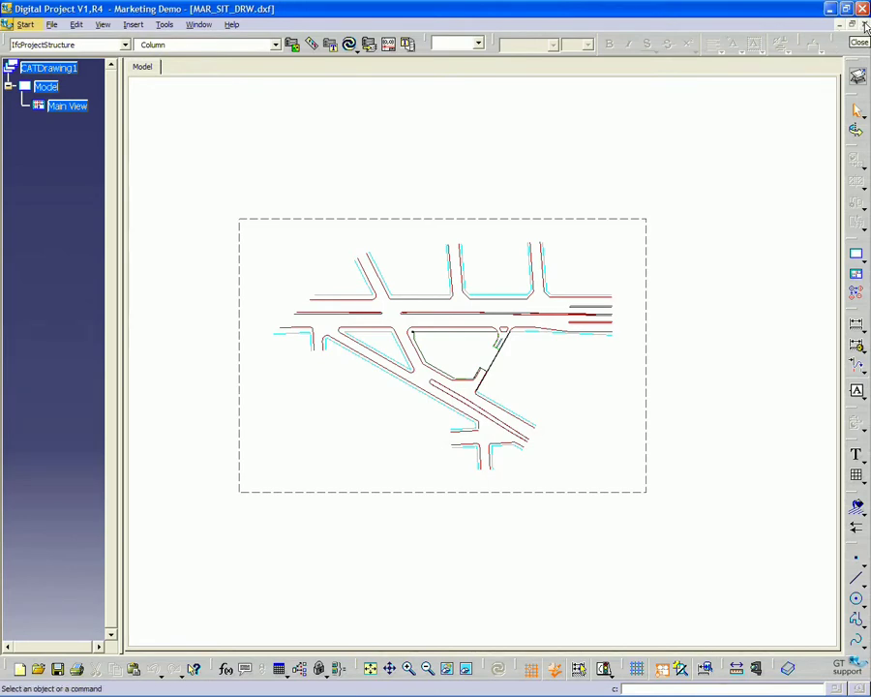
Close the MAR_SIT_DRW.dxf document window.
click(865, 26)
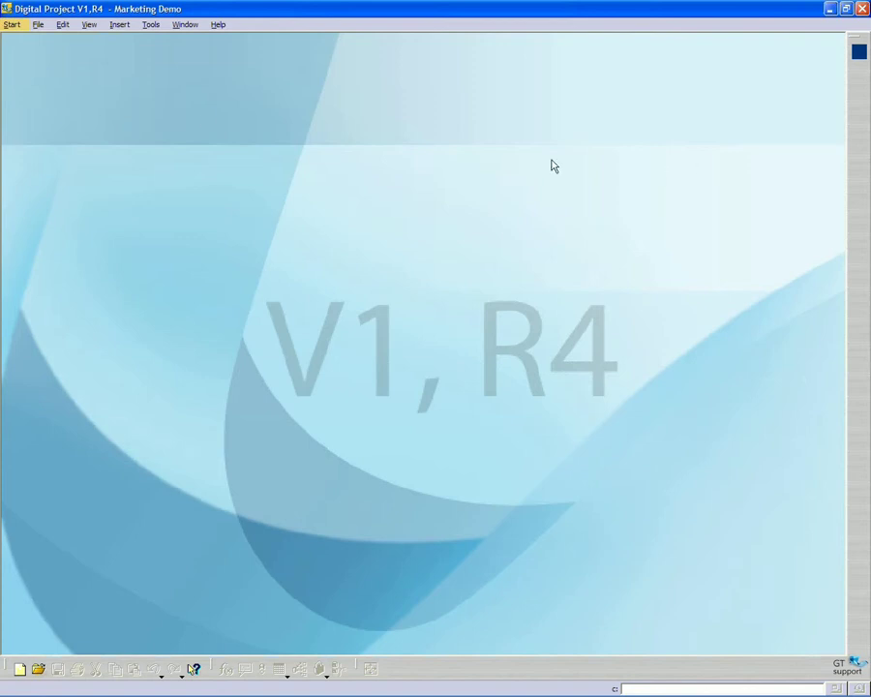
Create a new Product document, keeping the default part number Product1.
click(36, 25)
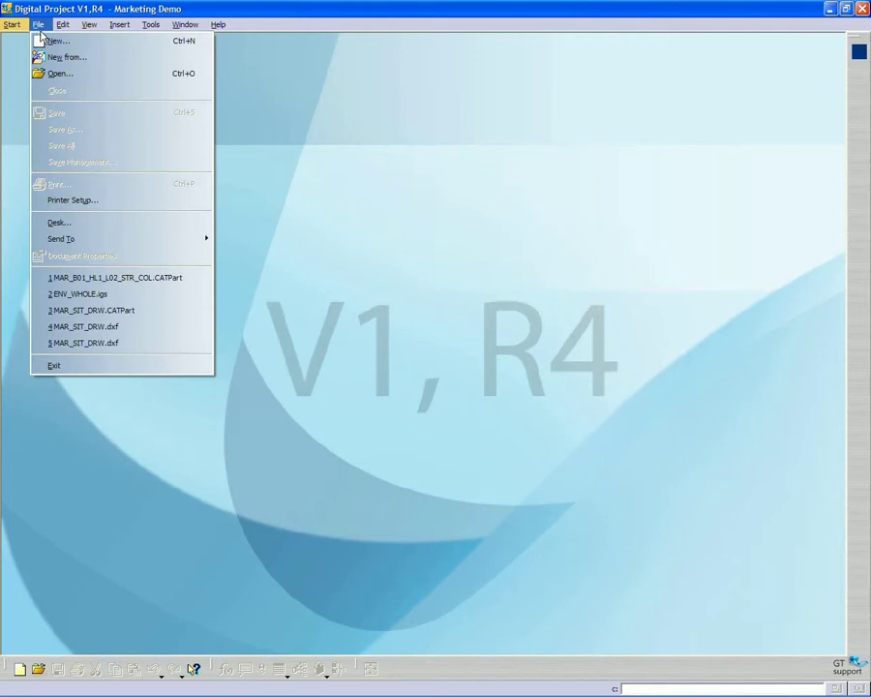
click(31, 40)
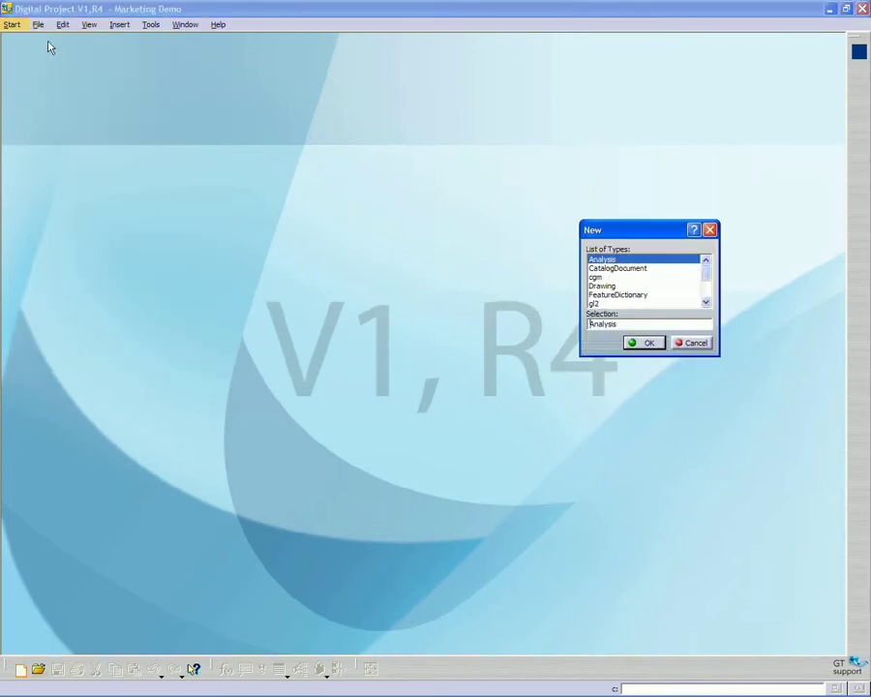
scroll(707, 305, down, 1)
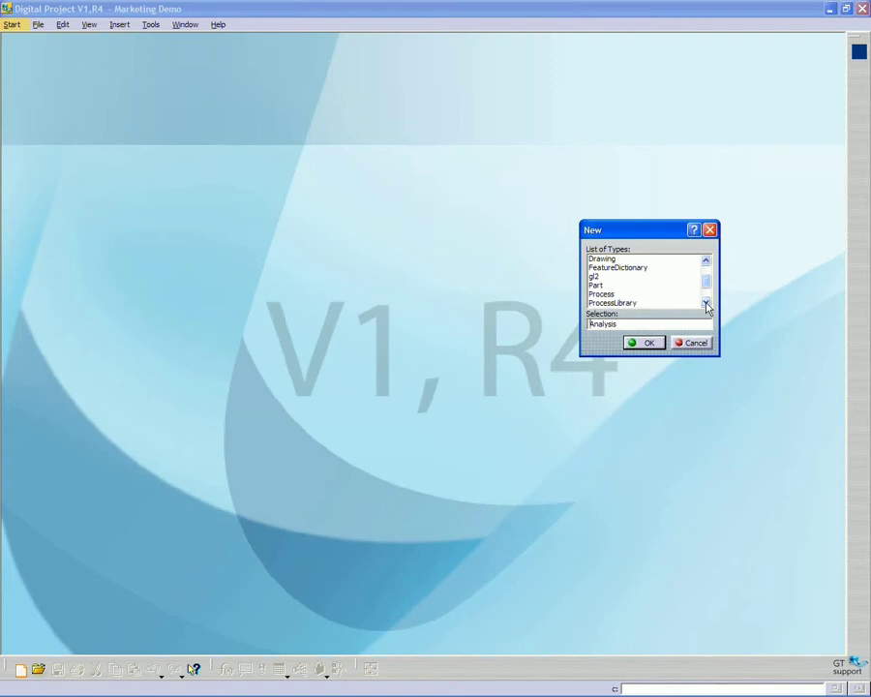
scroll(677, 300, down, 1)
click(629, 291)
scroll(634, 295, down, 1)
click(646, 344)
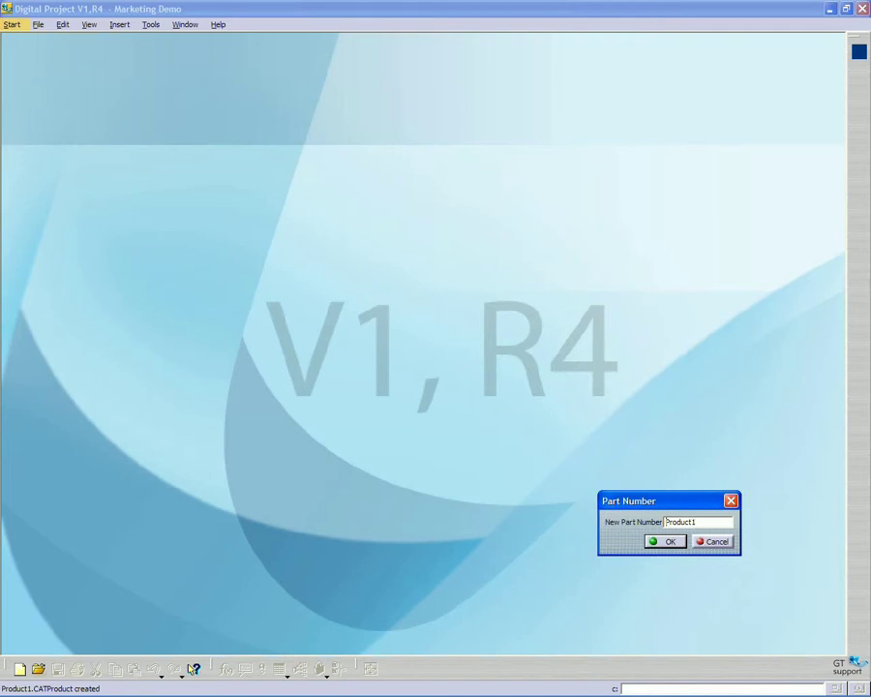
click(672, 540)
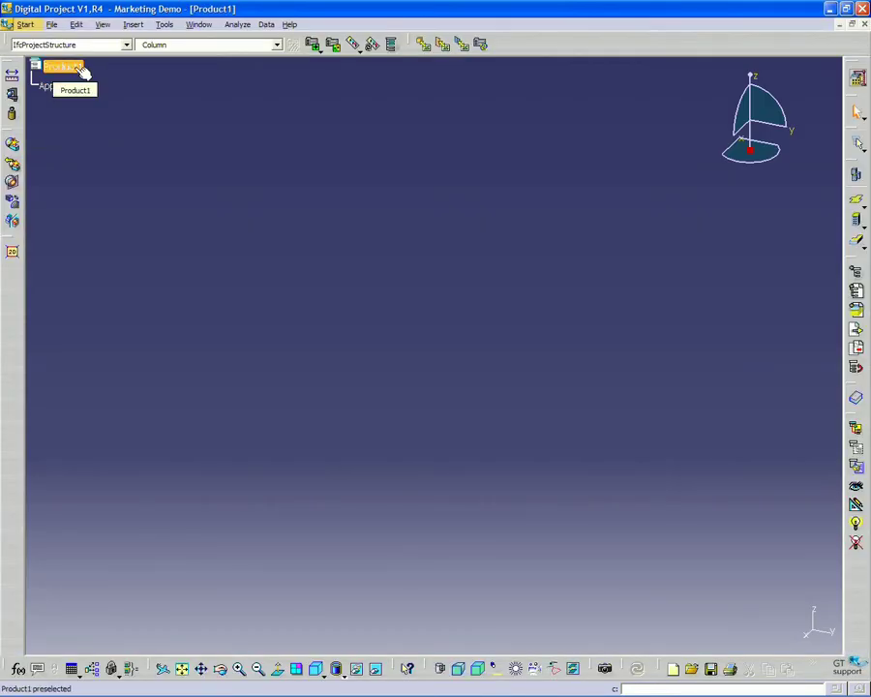
Select Product1 and show the Data menu's 3D DXF DWG Translator submenu.
click(79, 68)
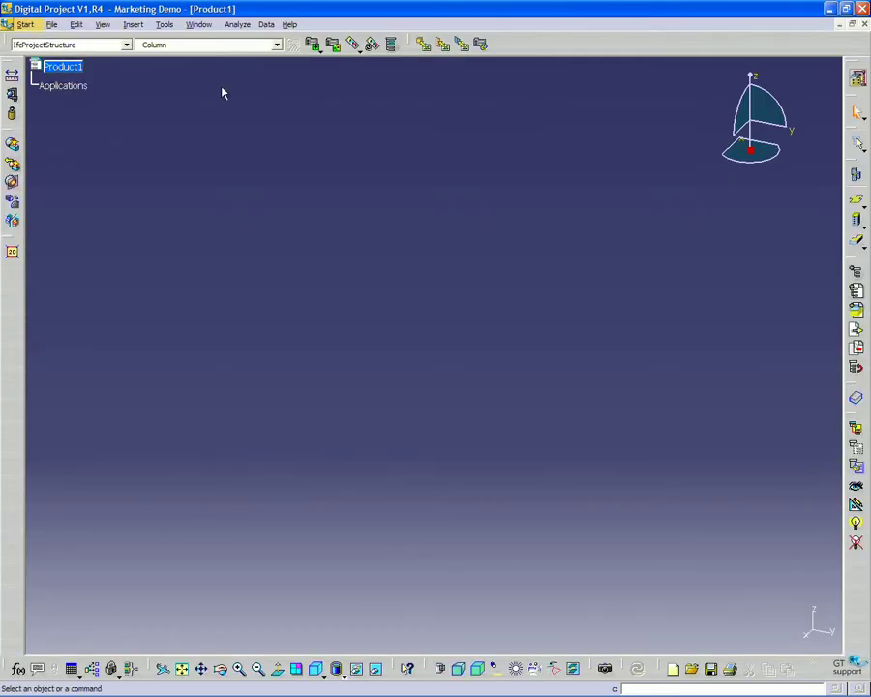
click(267, 25)
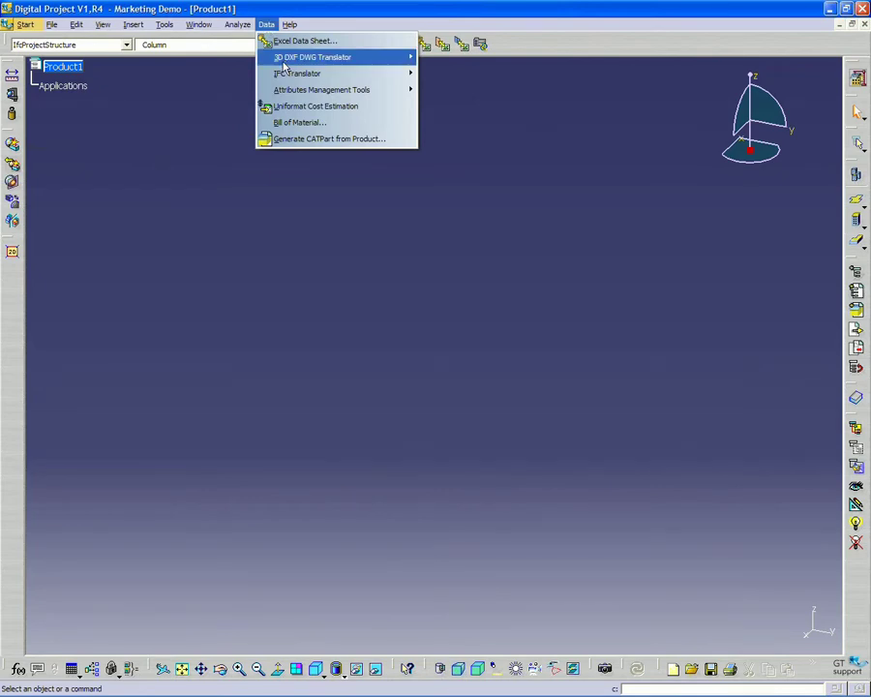
mouse_move(275, 60)
mouse_move(399, 58)
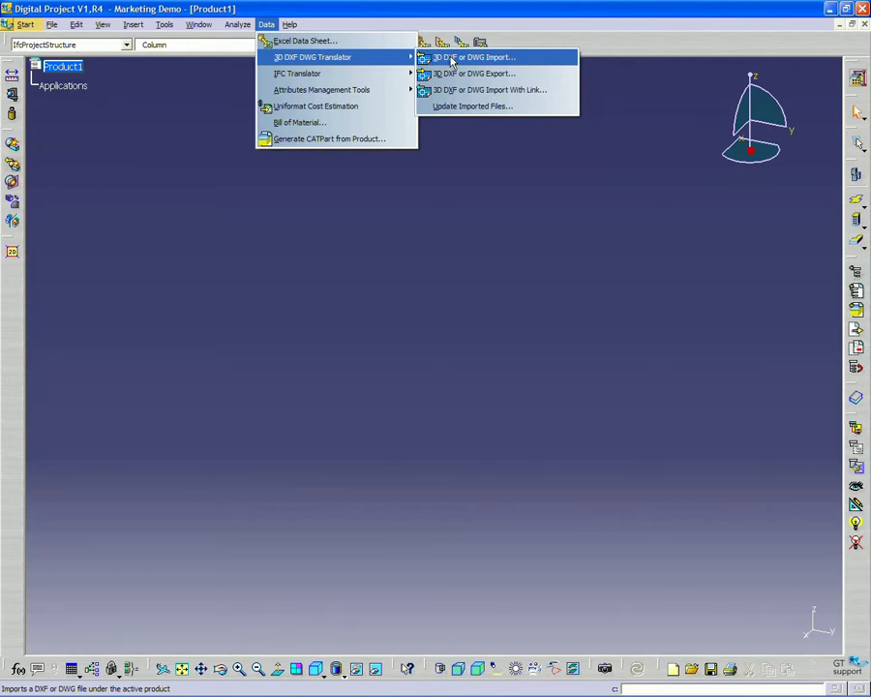
Choose ENV_WHOLE.dwg from the desktop Import folder, filtered to DWG files, for 3D DXF/DWG import.
click(451, 62)
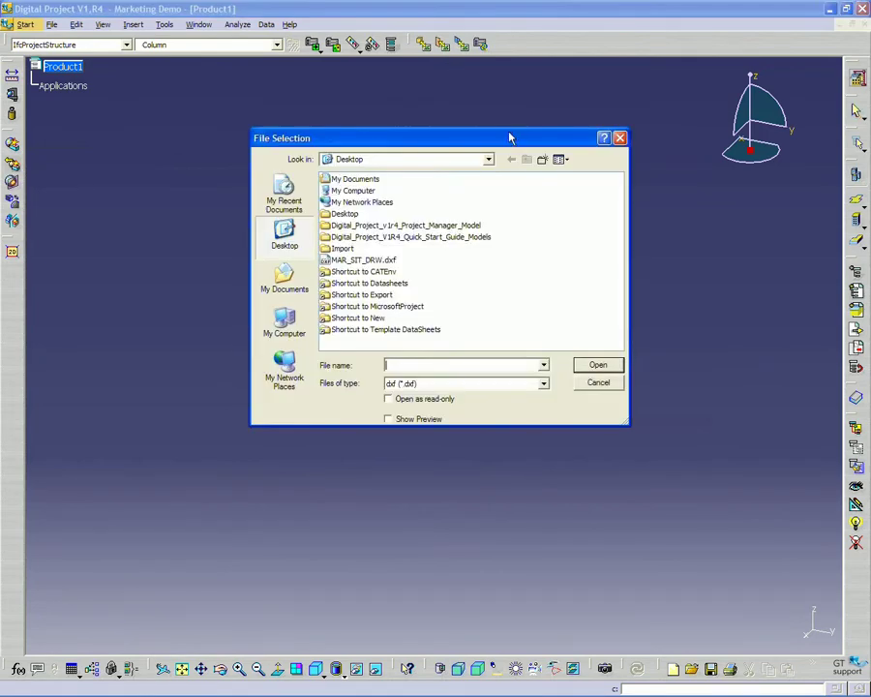
double_click(343, 249)
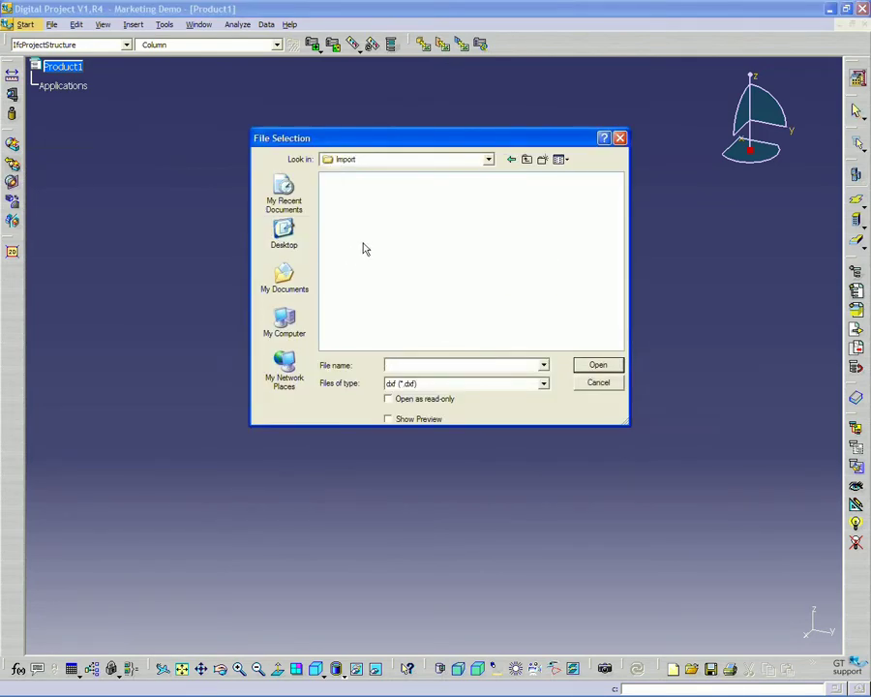
click(455, 385)
click(441, 405)
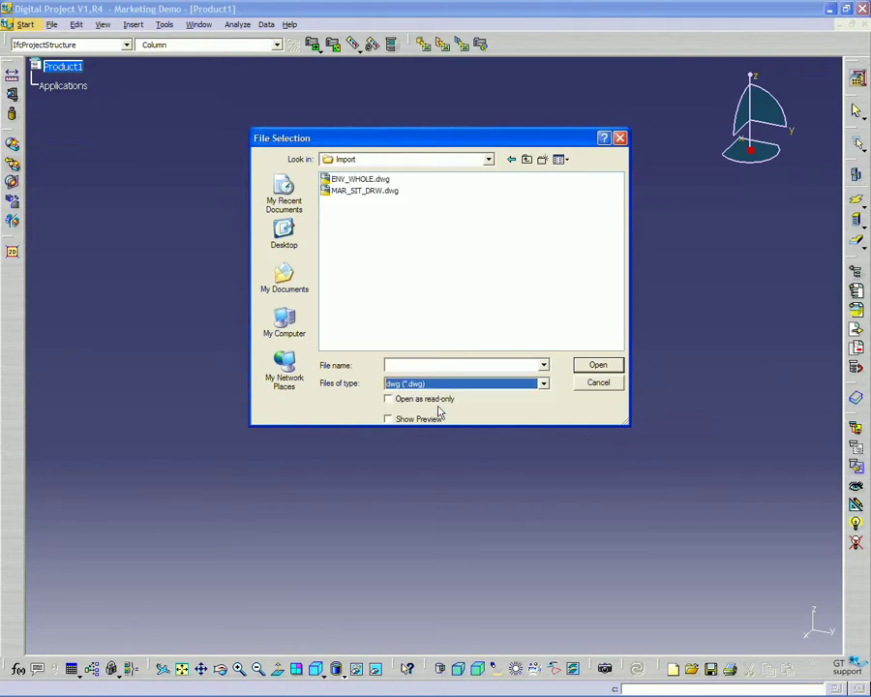
drag(390, 140, 393, 178)
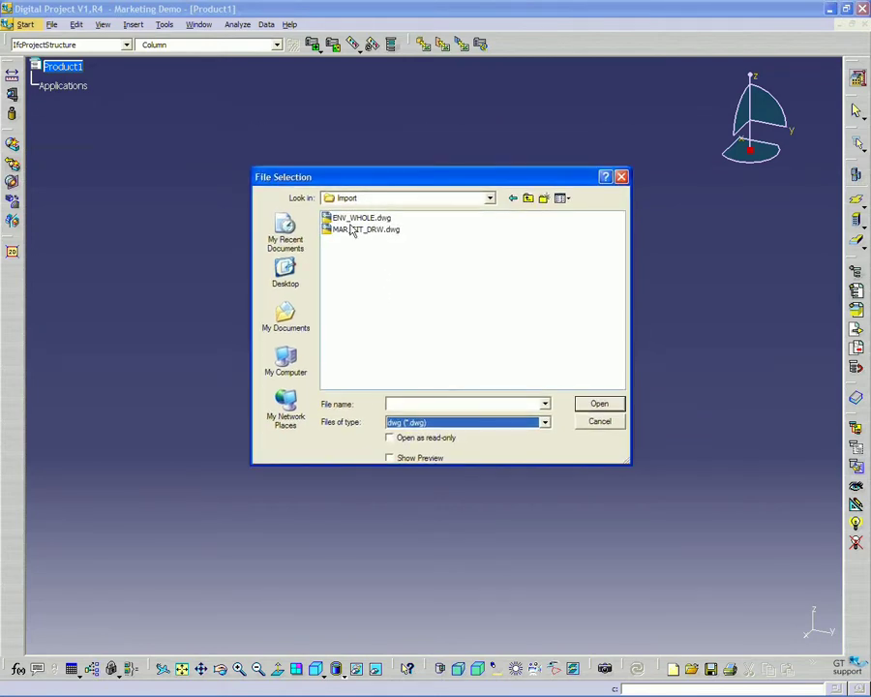
click(350, 219)
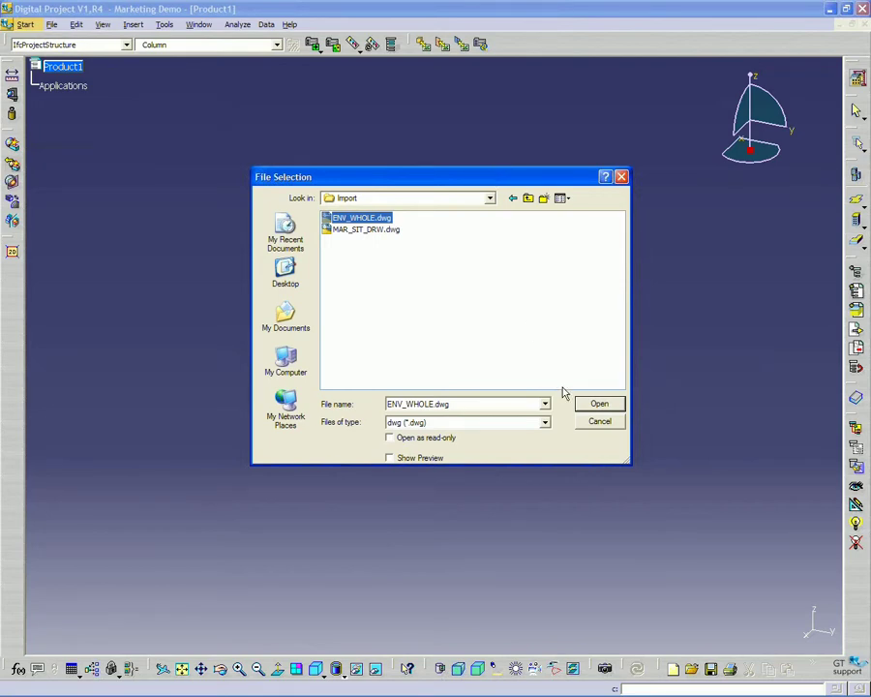
click(599, 404)
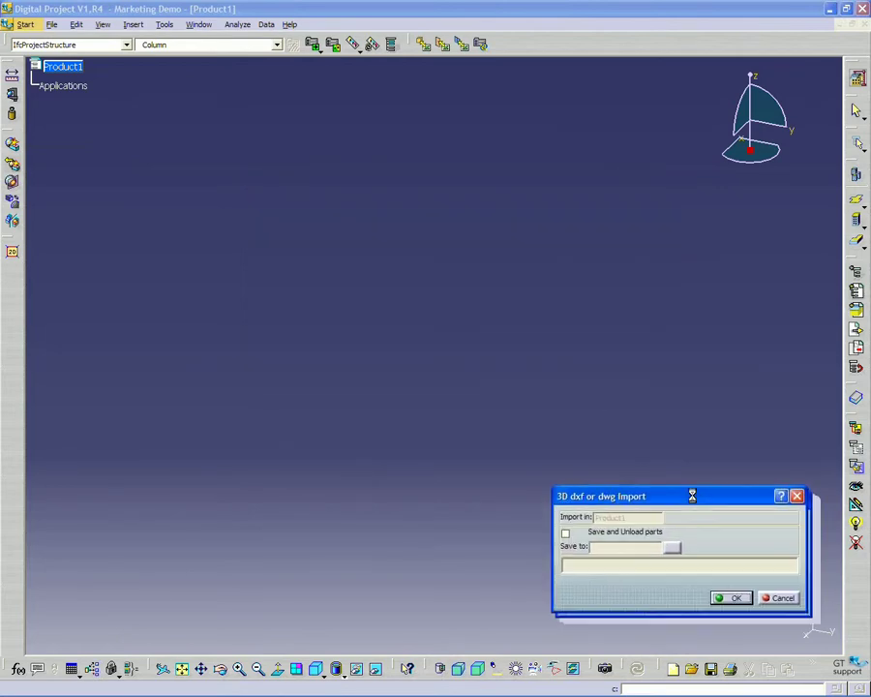
Move the 3D dxf or dwg Import options dialog up and left to complete the ENV_WHOLE import.
drag(692, 495, 673, 468)
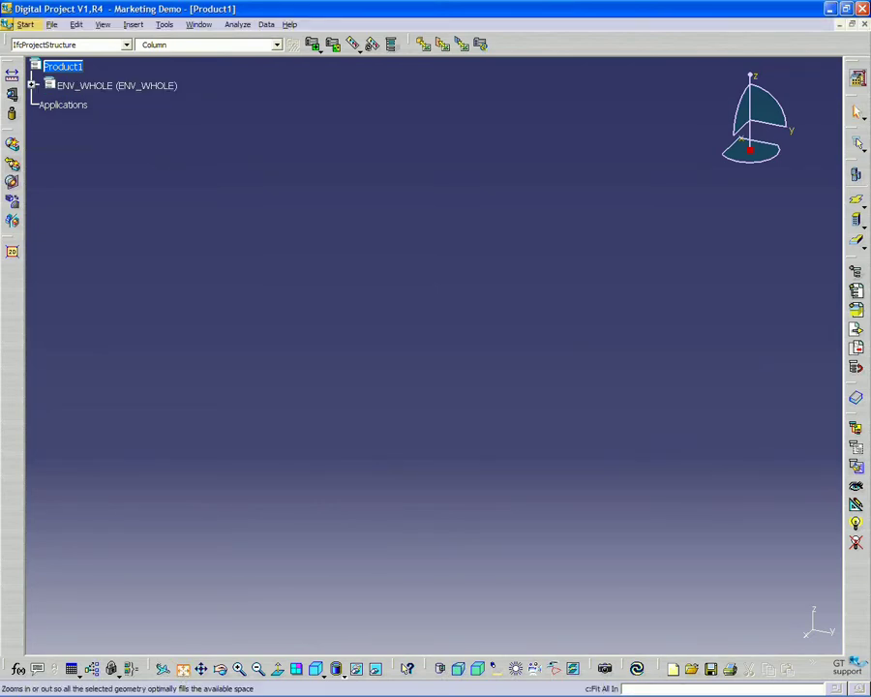
Fit ENV_WHOLE to the view and orbit around the tapering tower envelope.
click(182, 668)
middle_drag(636, 406, 595, 426)
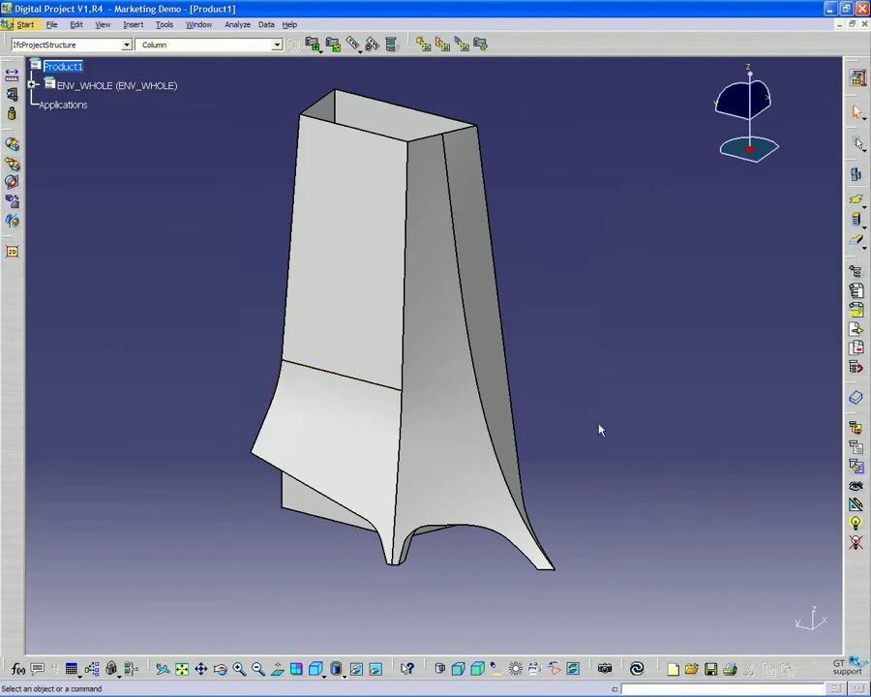
middle_drag(506, 466, 638, 441)
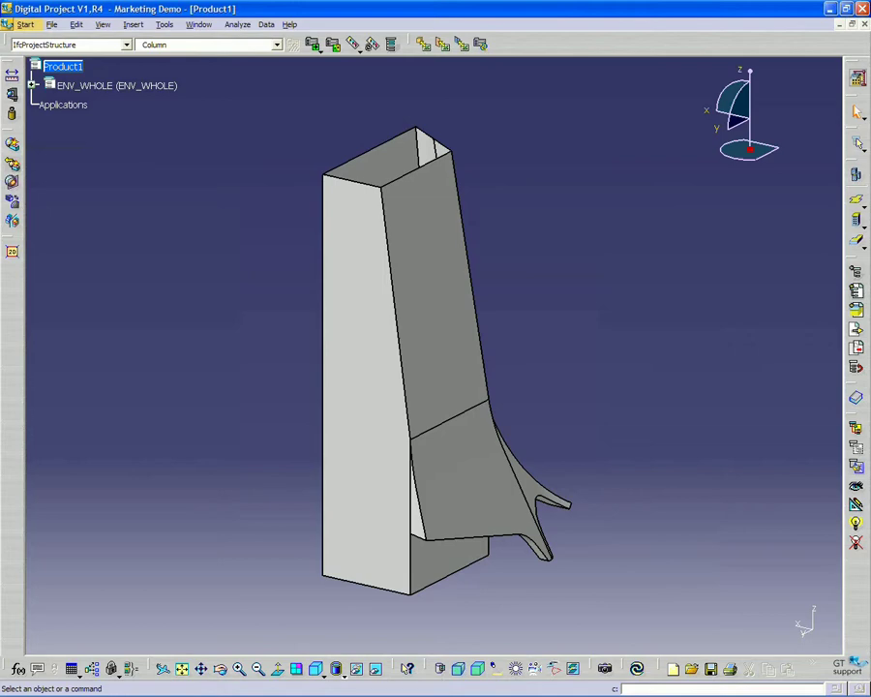
Close Product1 without saving, minimize Digital Project and Firefox, and quit AutoCAD.
click(863, 24)
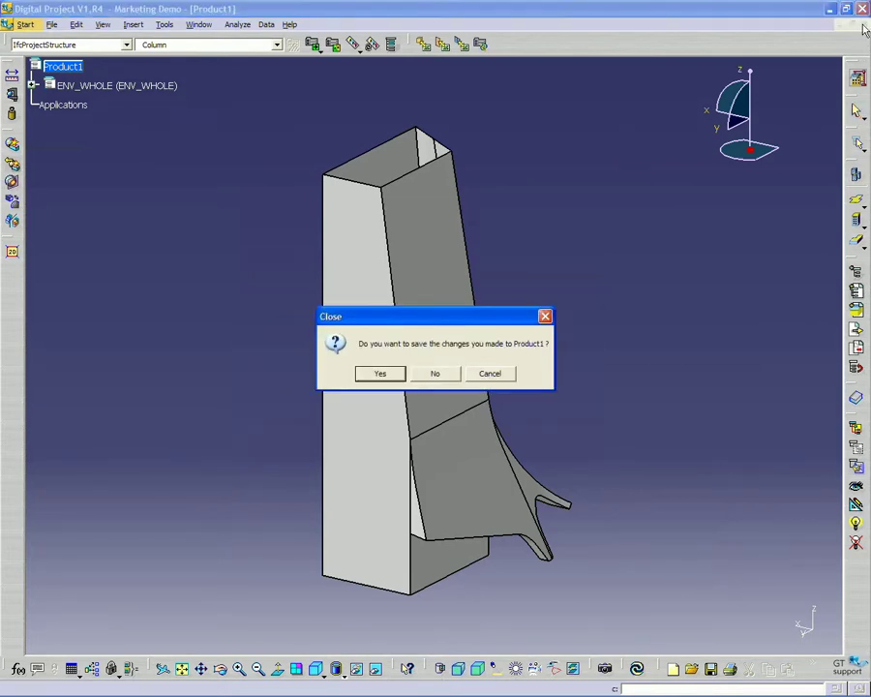
click(441, 377)
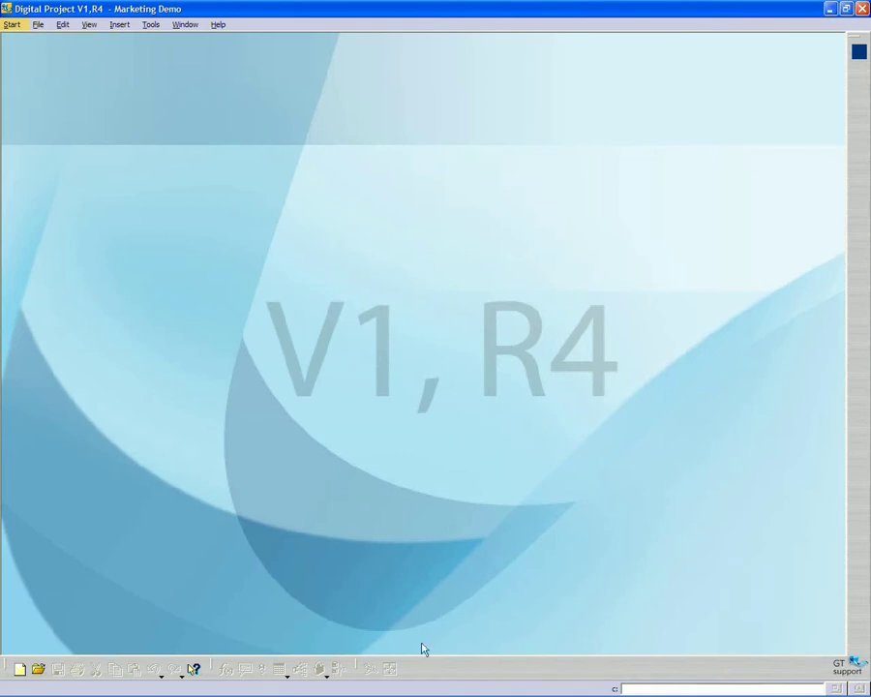
mouse_move(401, 689)
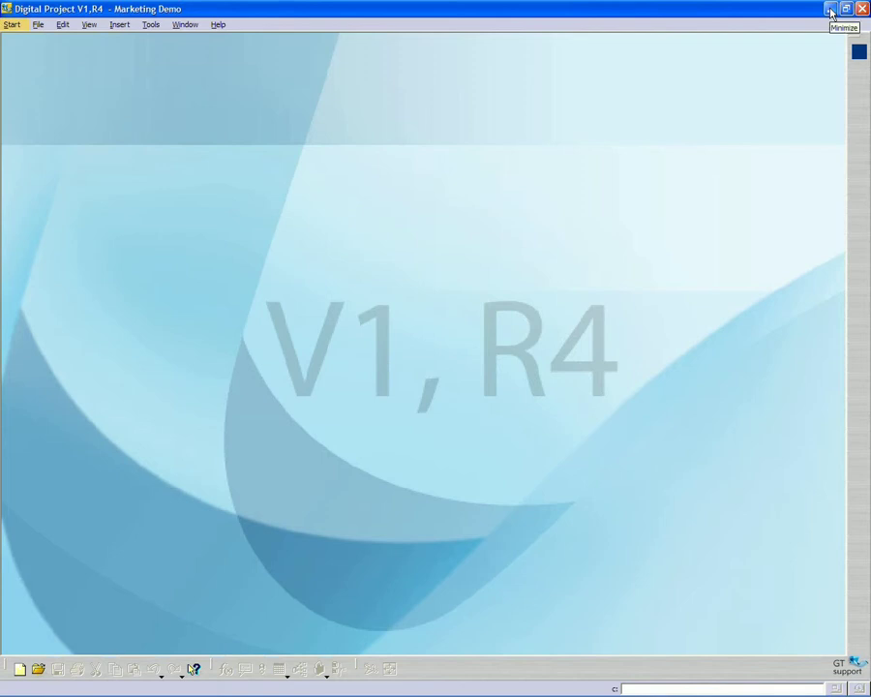
click(830, 10)
click(828, 12)
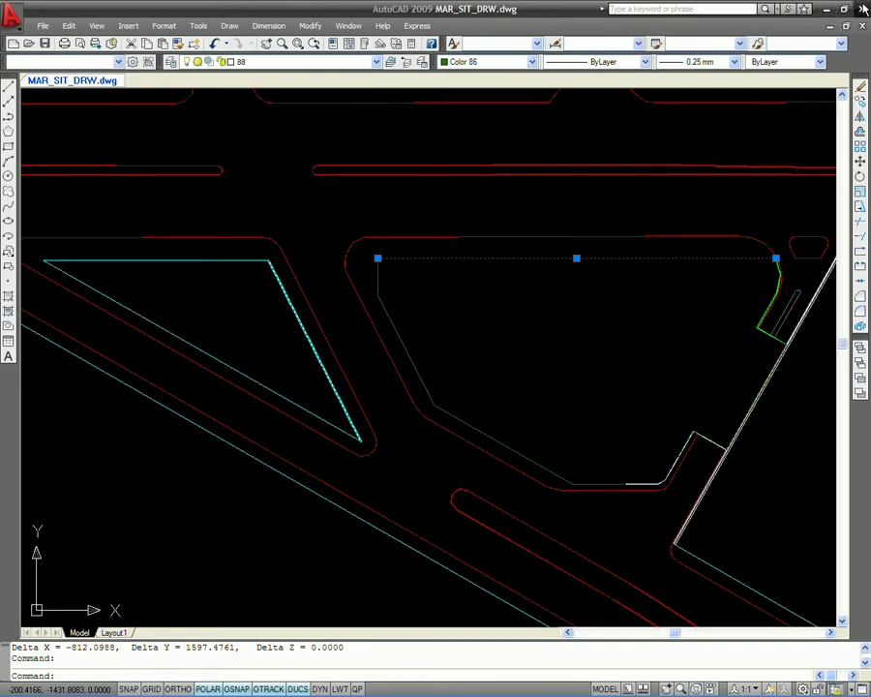
key(ctrl+F4)
Dismiss the site drawing prompt, open Digital_Project_v1r4, and drag MAR.CATProduct into Digital Project.
click(489, 371)
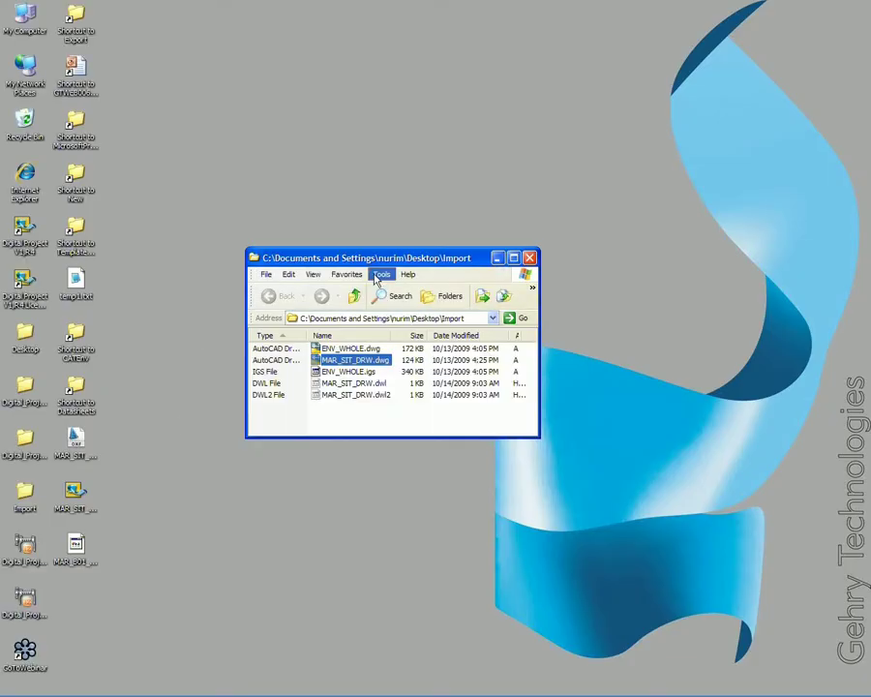
drag(436, 254, 428, 243)
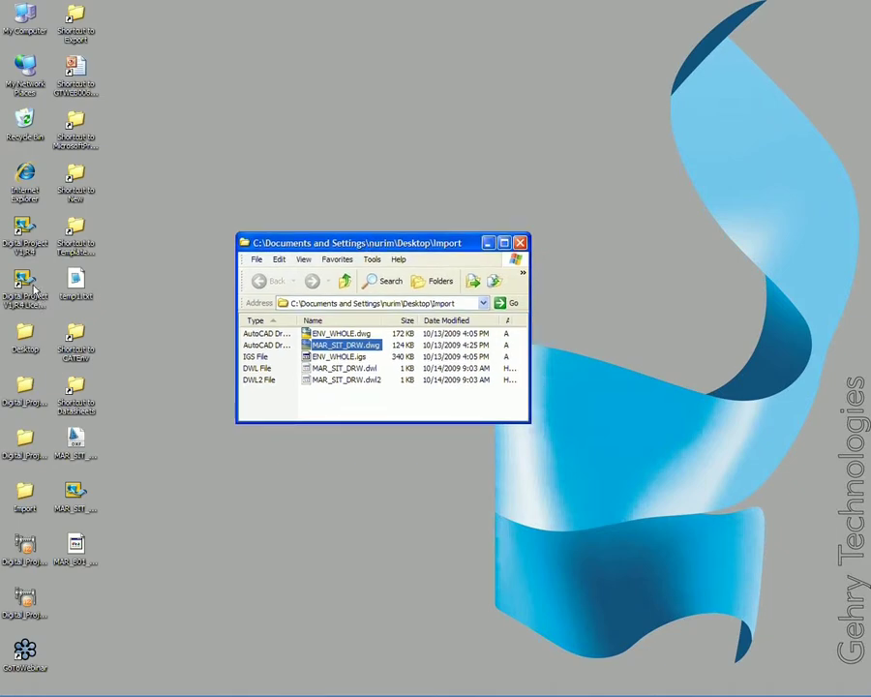
double_click(24, 387)
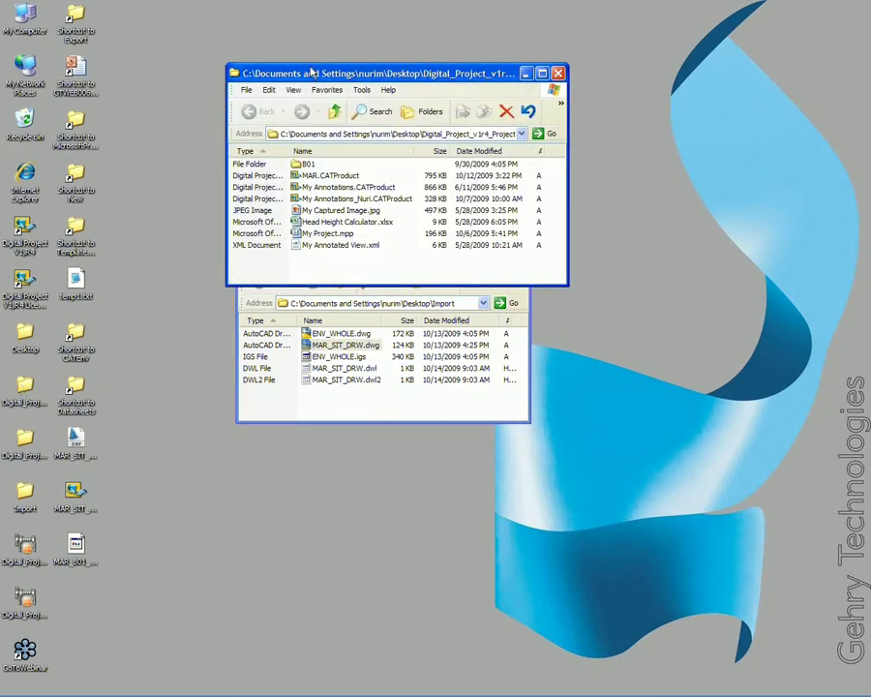
drag(329, 79, 337, 32)
click(368, 254)
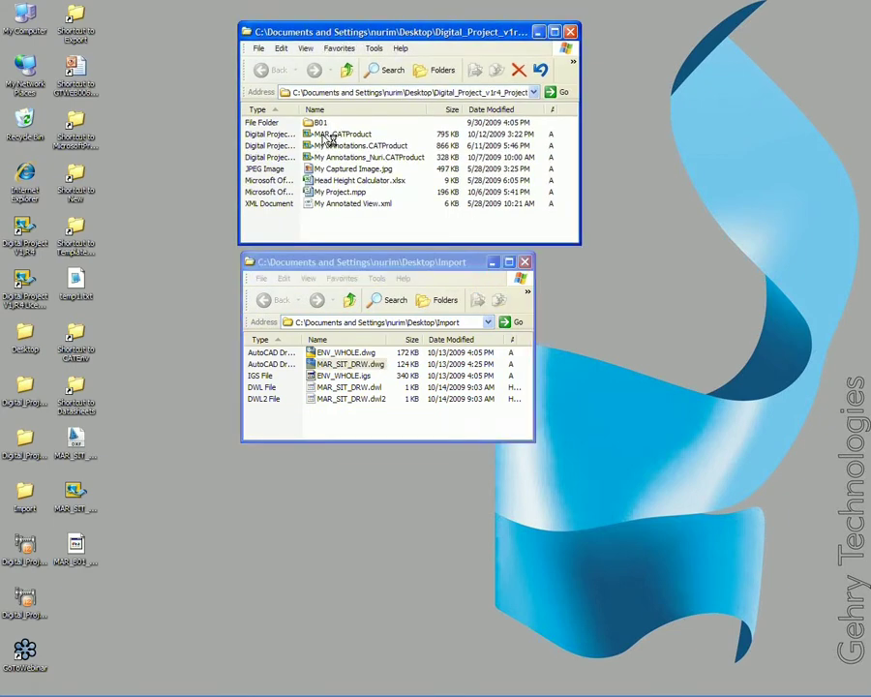
drag(329, 142, 372, 466)
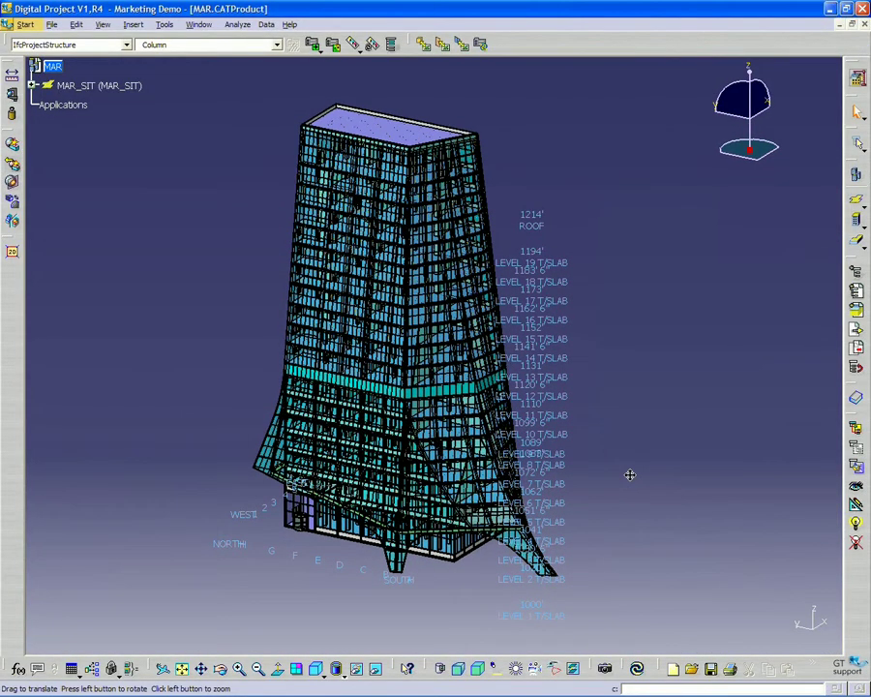
Orbit the opened MAR tower model slightly to view its labelled levels.
middle_drag(629, 474, 600, 465)
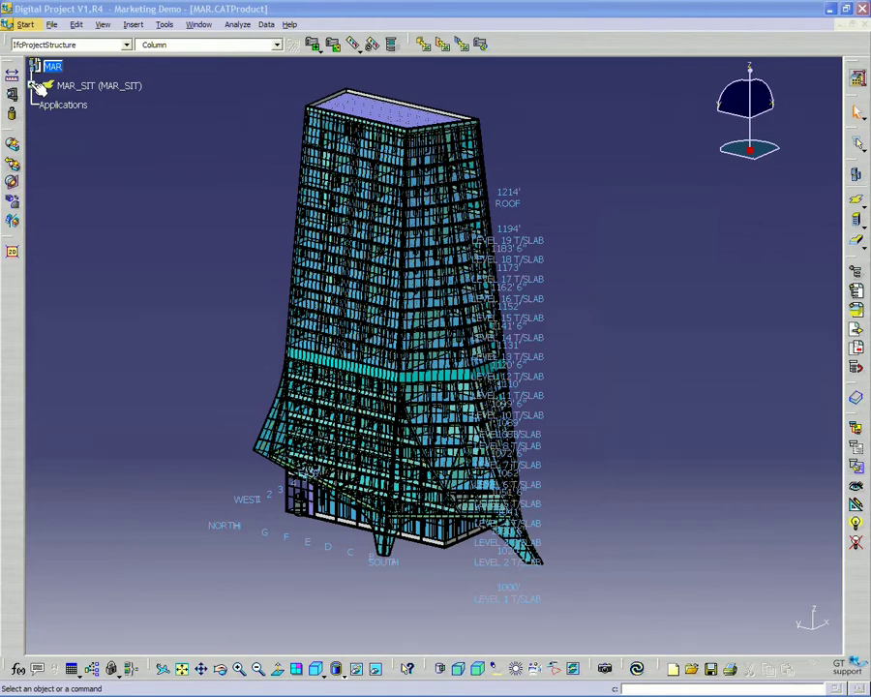
Expand MAR_SIT, MAR_B01, HL1 and L02 in the tree, then select MAR_B01_HL1_L02.
click(34, 85)
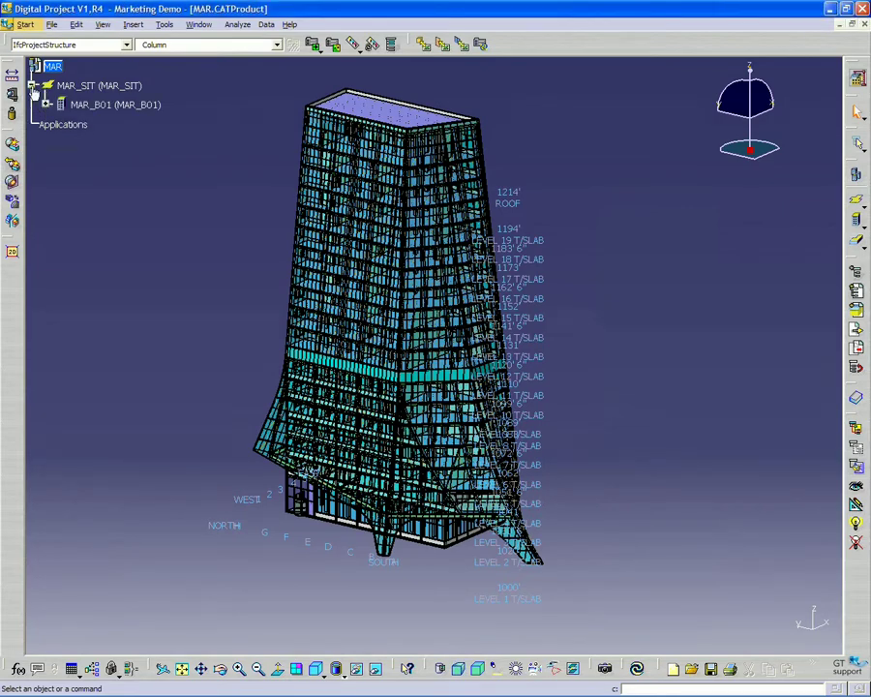
click(47, 105)
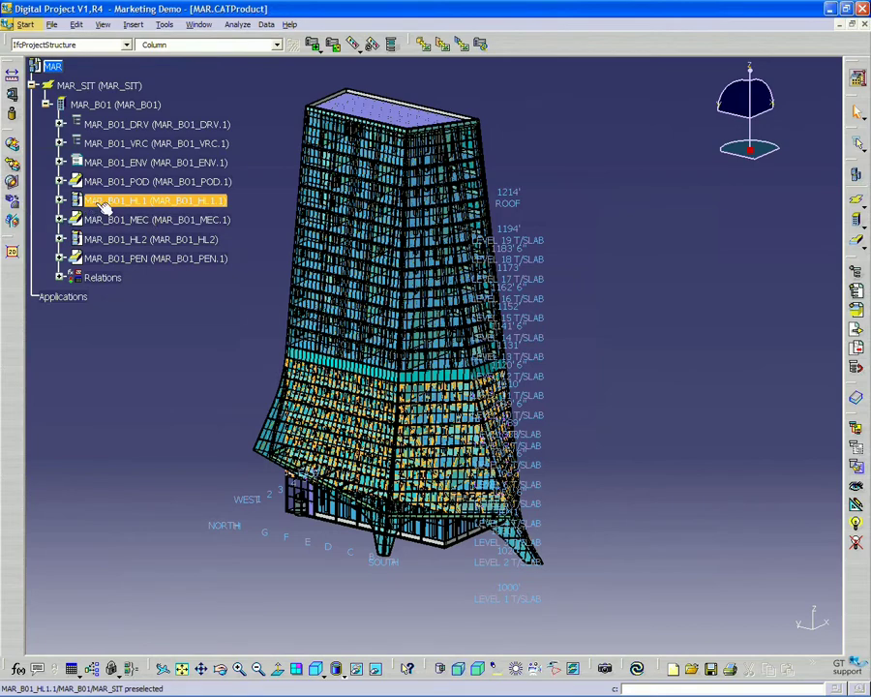
click(60, 201)
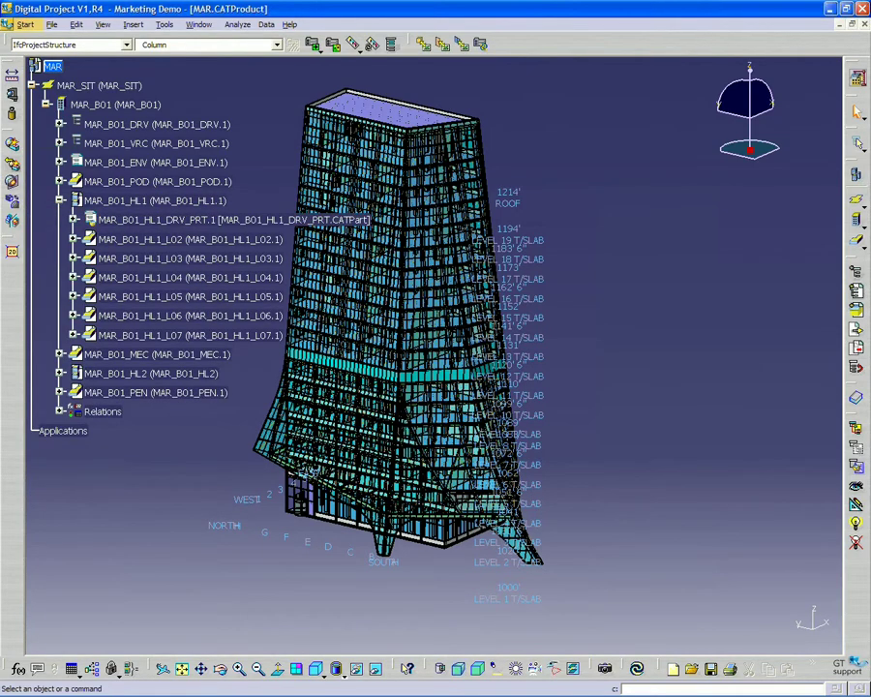
click(75, 238)
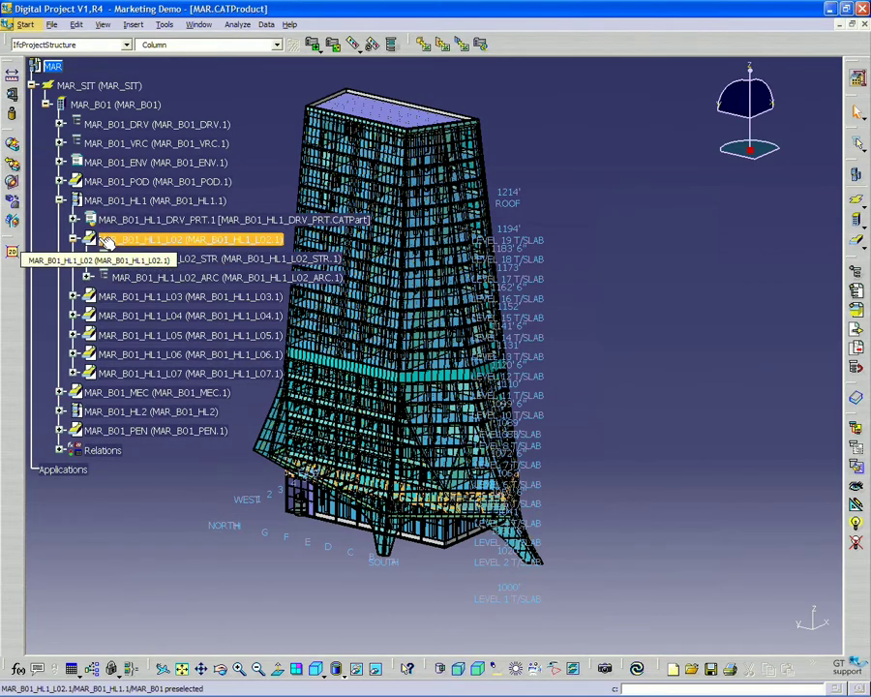
click(106, 242)
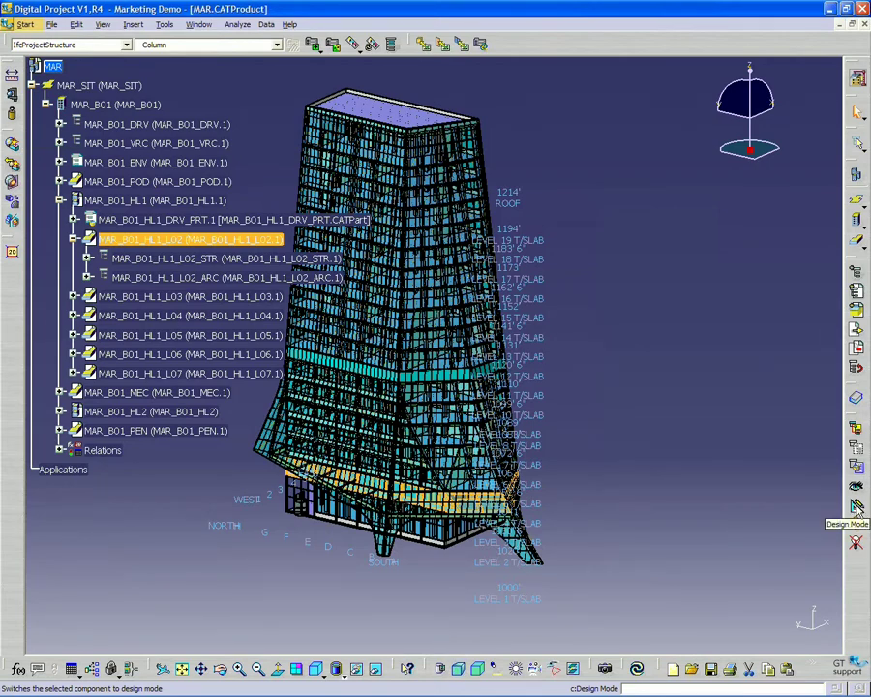
click(855, 505)
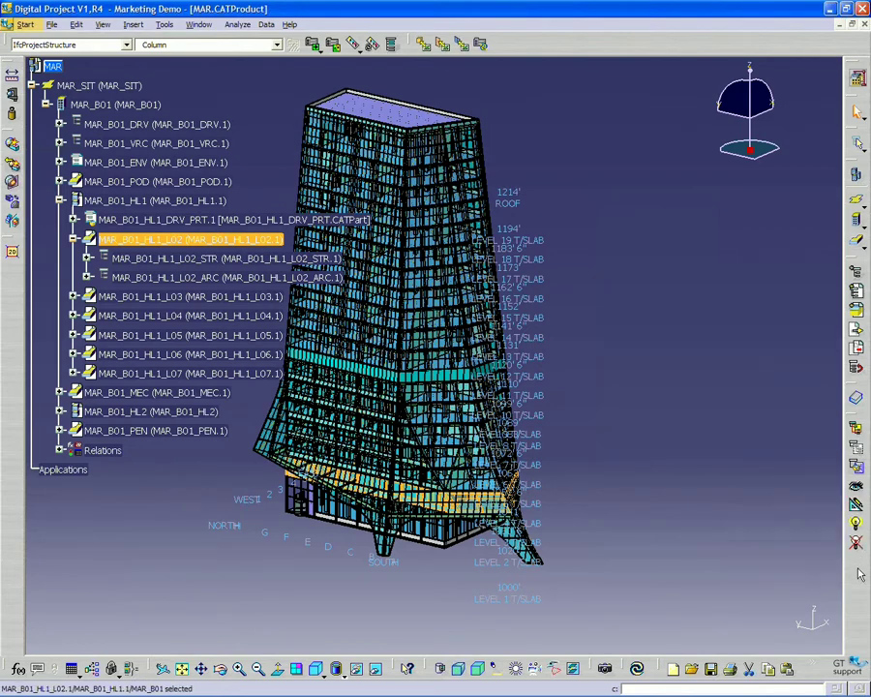
drag(856, 418, 777, 395)
click(774, 391)
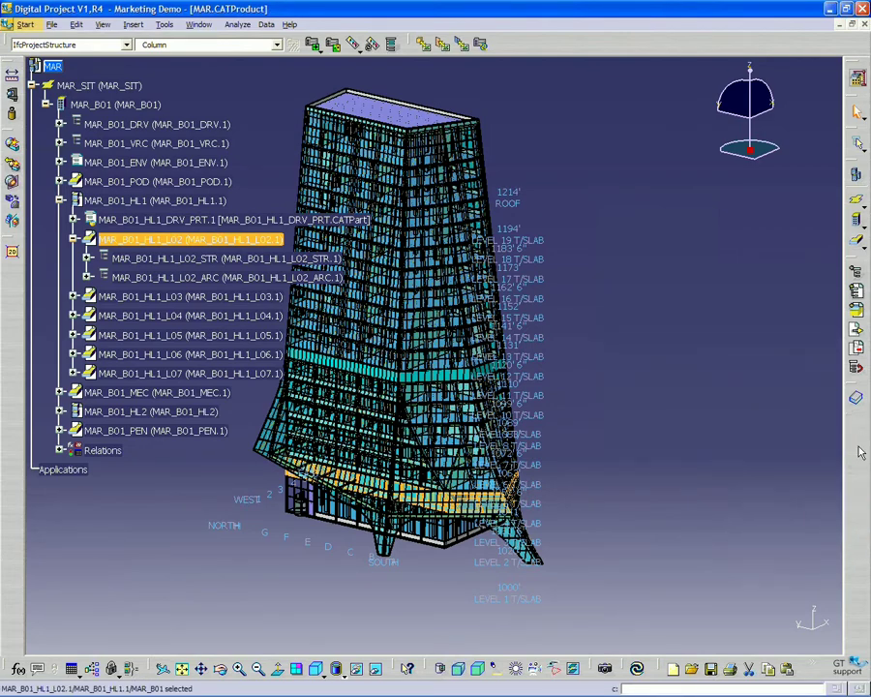
right_click(860, 452)
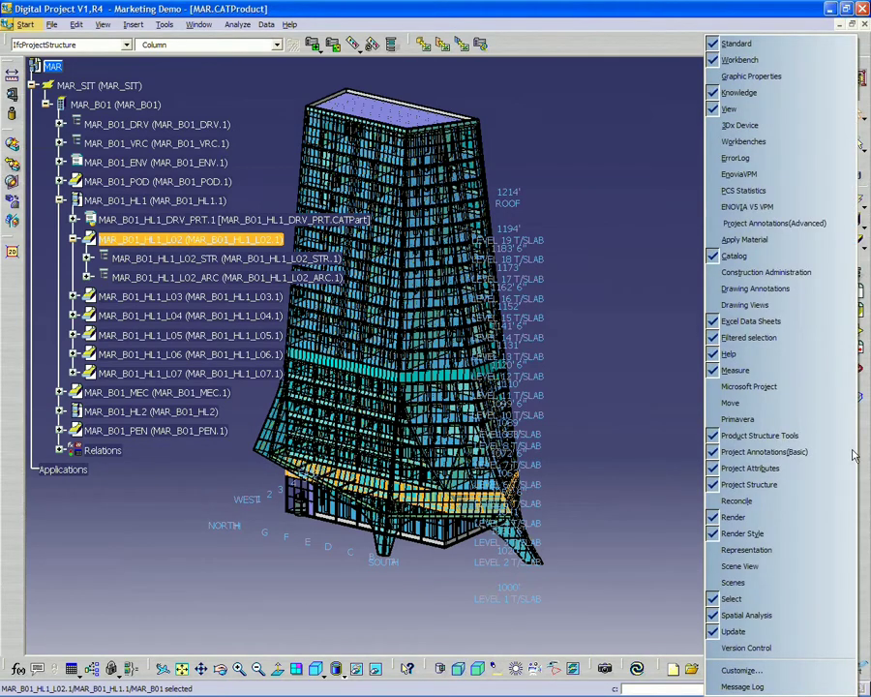
click(788, 553)
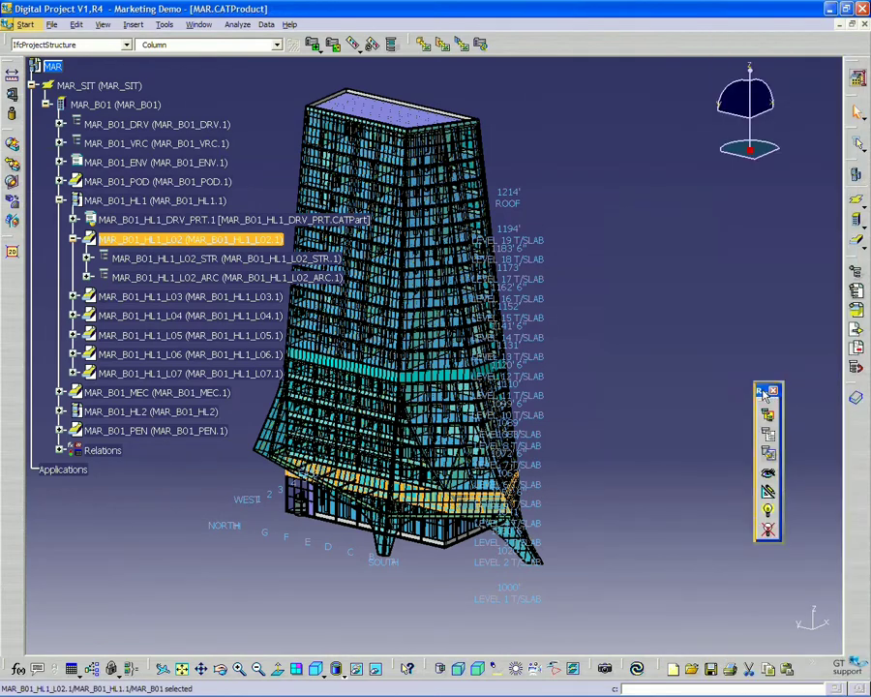
drag(763, 392, 844, 464)
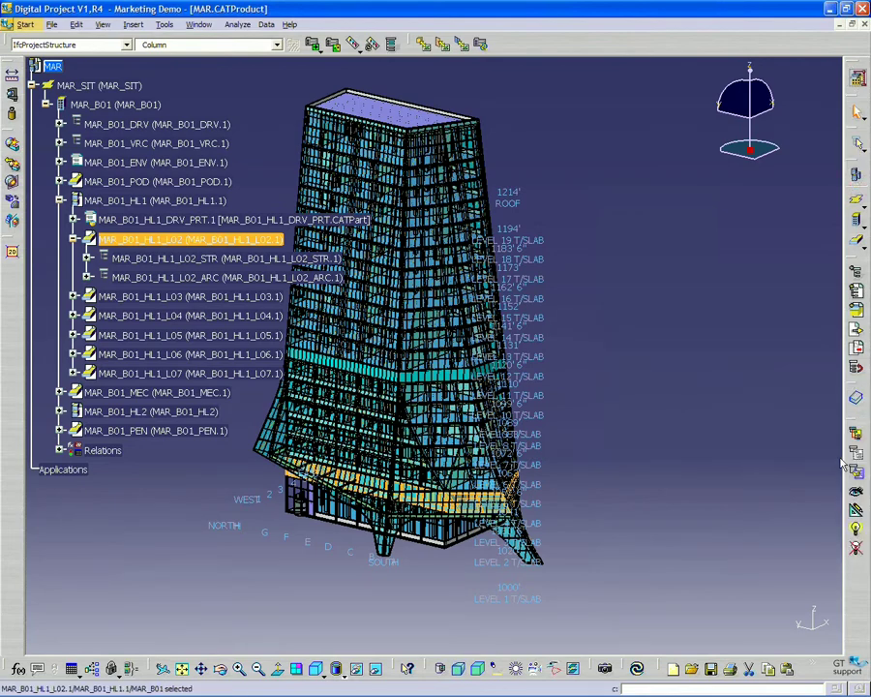
Switch the selected MAR_B01_HL1_L02 level into design mode from the right toolbar.
click(855, 515)
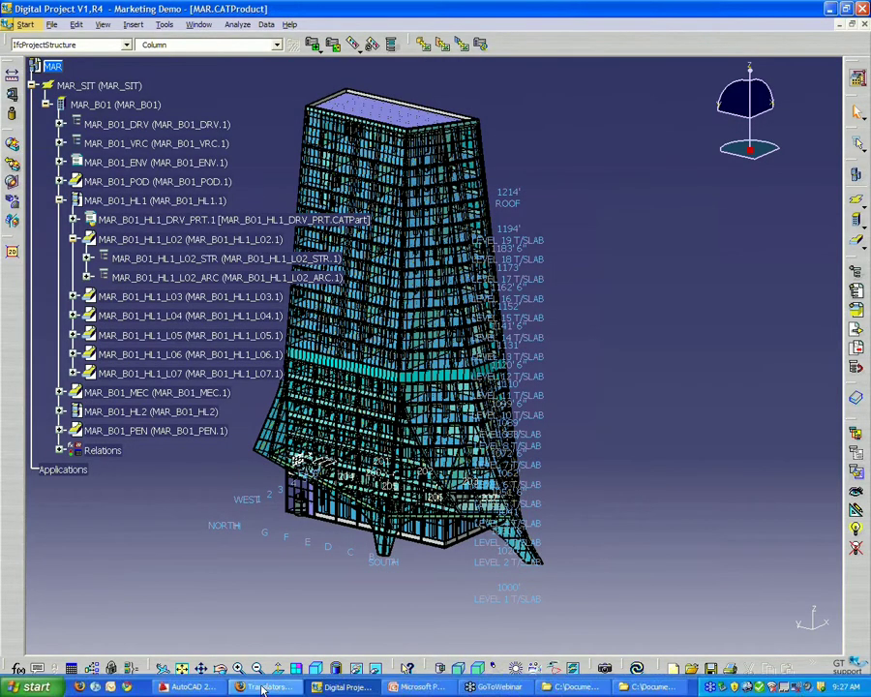
In Firefox, scroll the Industry Foundation Classes article to its software vendors list, including Digital Project V1R4.
click(261, 689)
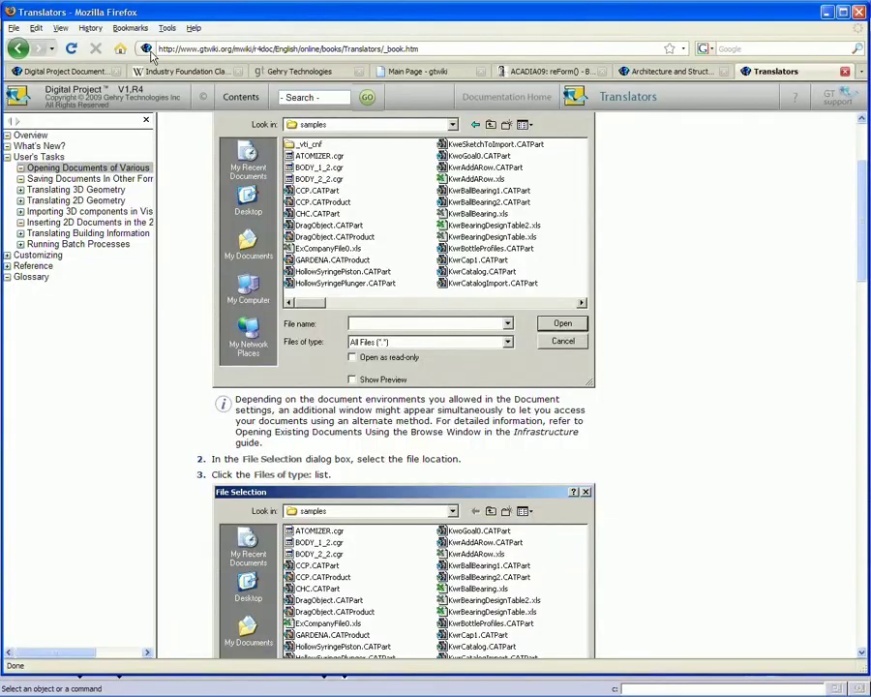
click(159, 73)
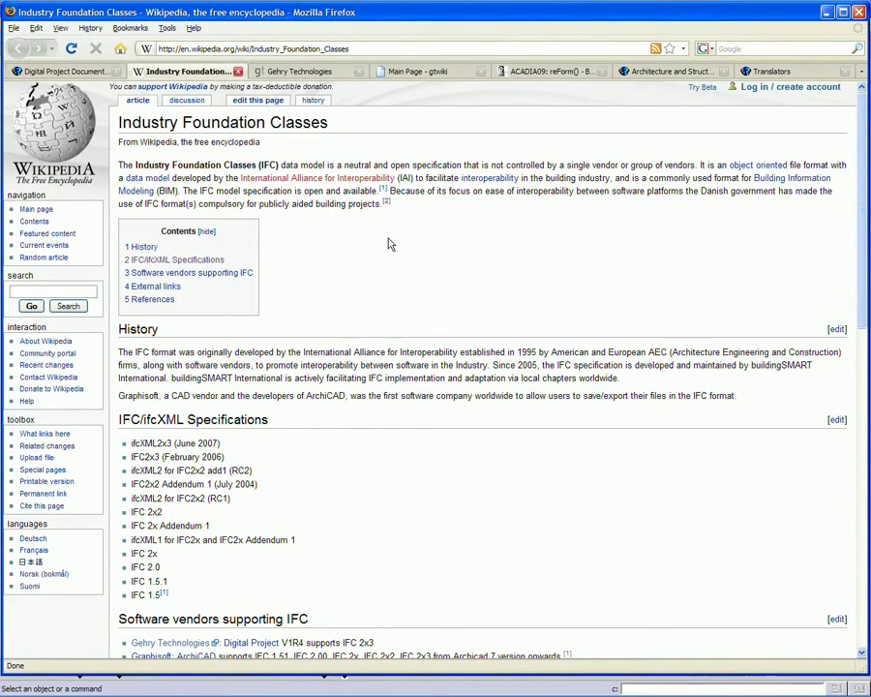
scroll(530, 458, down, 2)
scroll(531, 462, down, 1)
scroll(530, 461, down, 6)
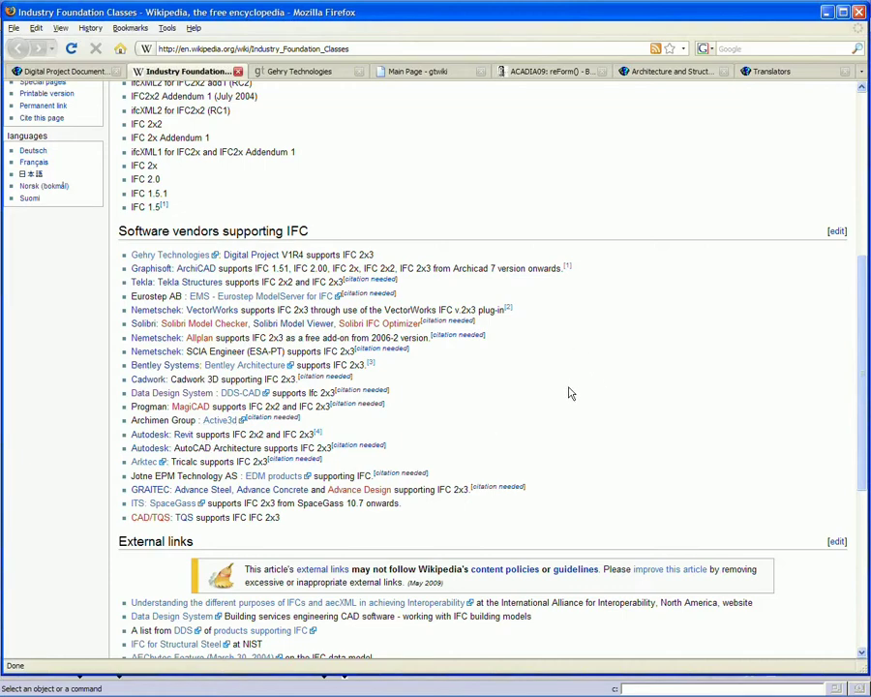
scroll(569, 392, down, 2)
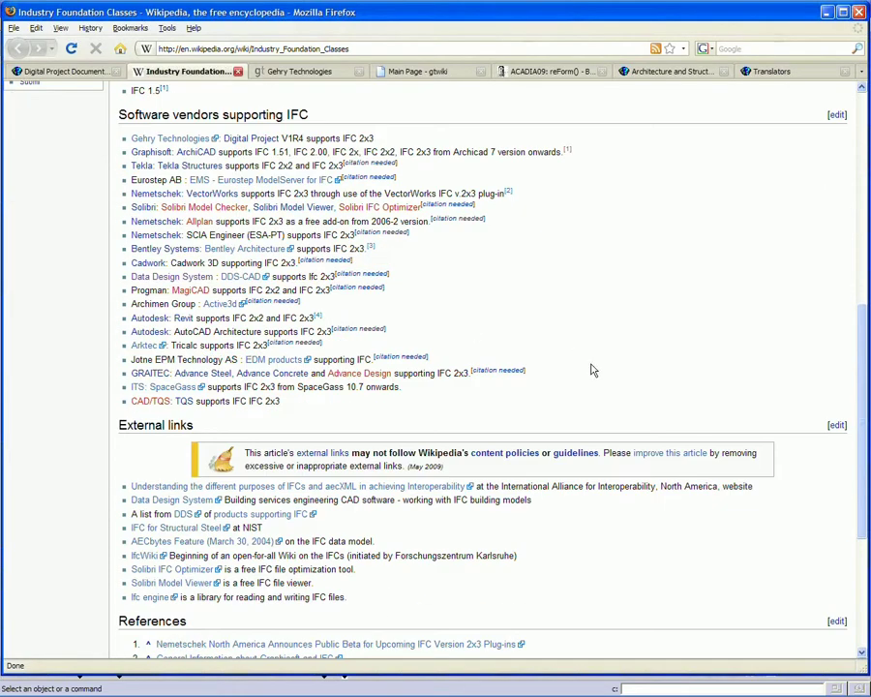
scroll(594, 370, up, 2)
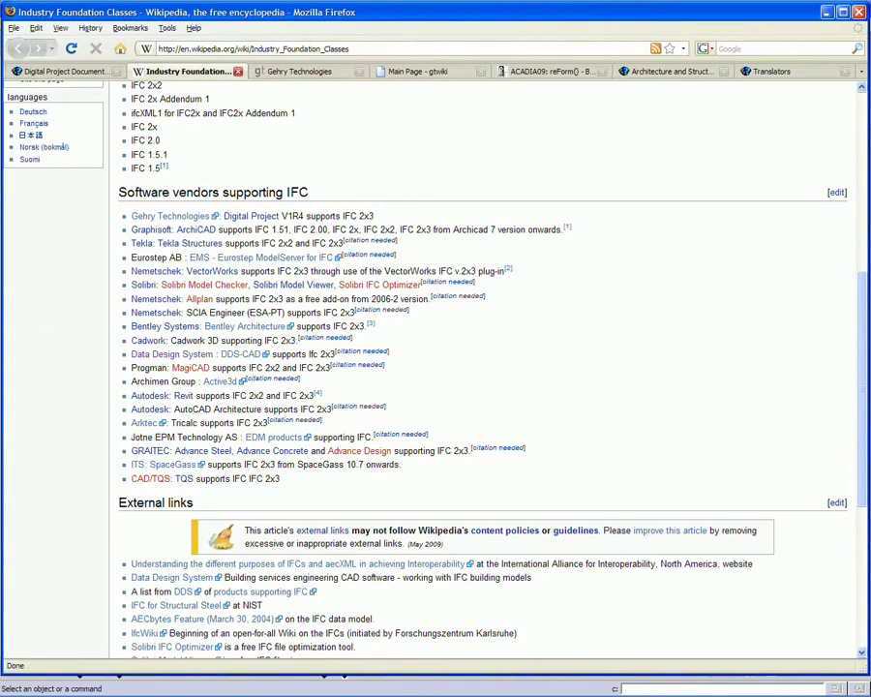
mouse_move(451, 693)
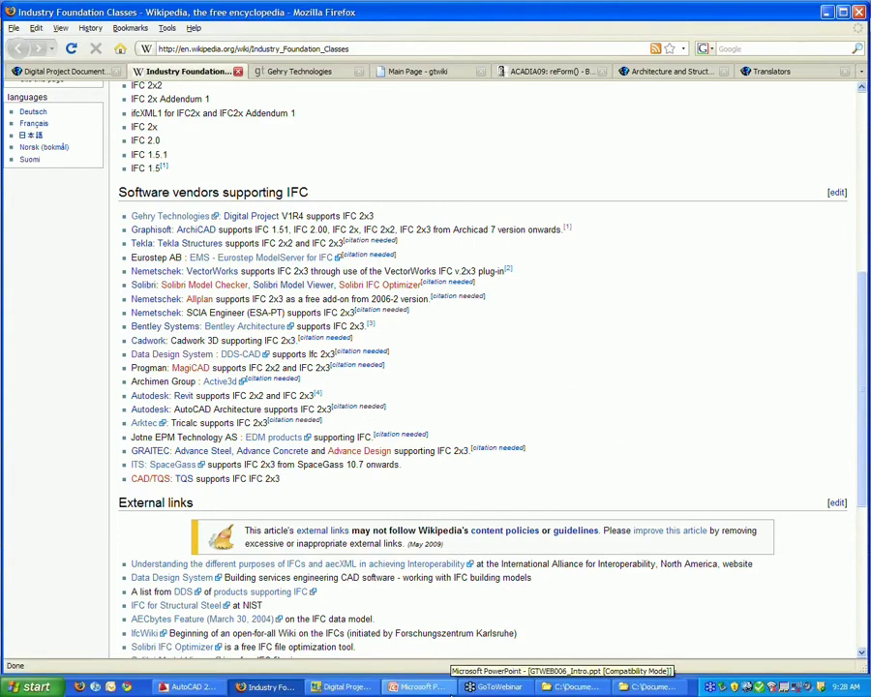
Return to Digital Project and bring up the Data menu's IFC Translator options.
click(356, 687)
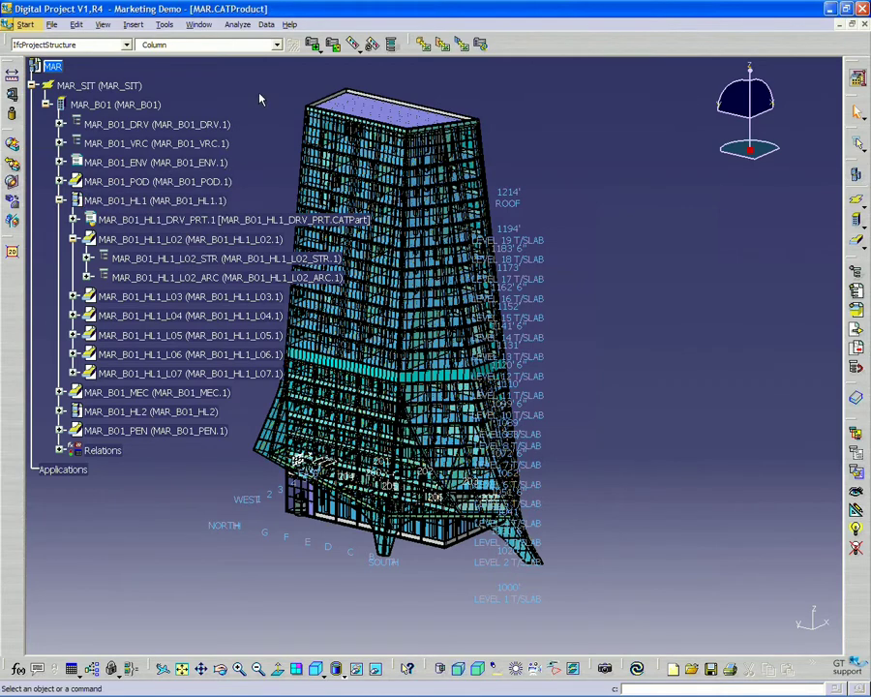
click(267, 25)
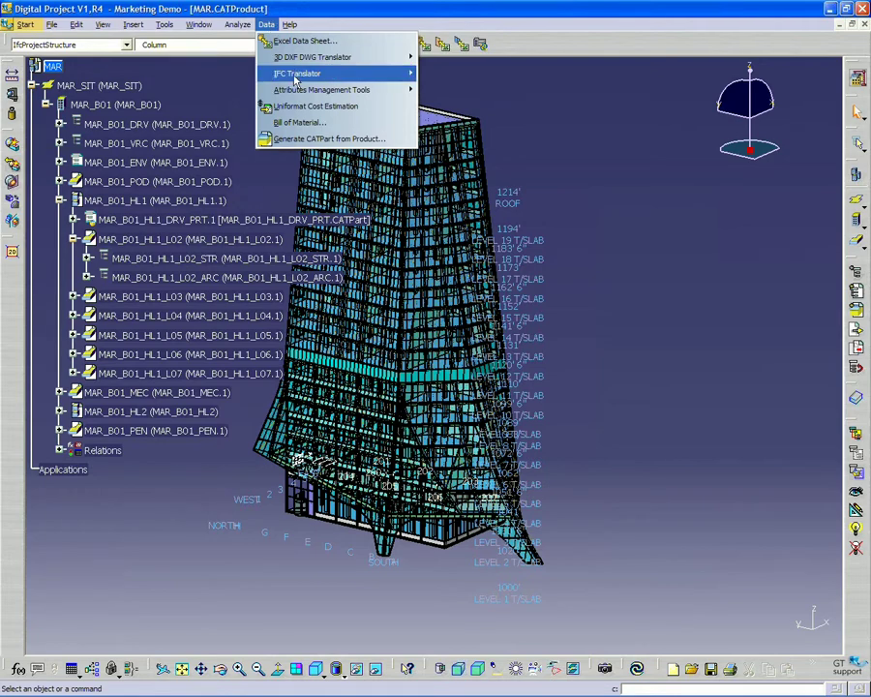
mouse_move(293, 80)
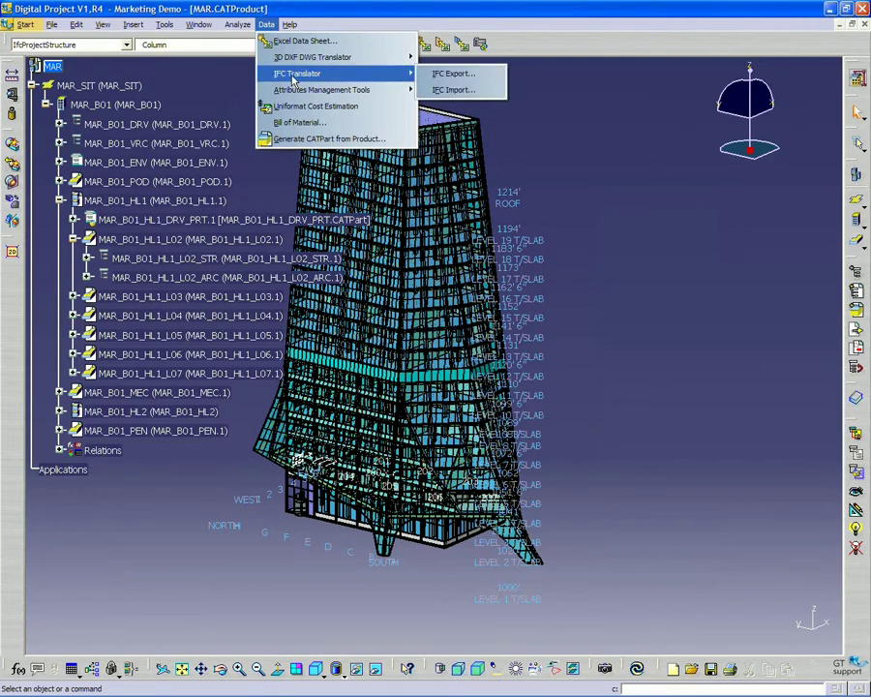
Run IFC Export and save the tower as MAR.ifc on the Desktop.
click(449, 75)
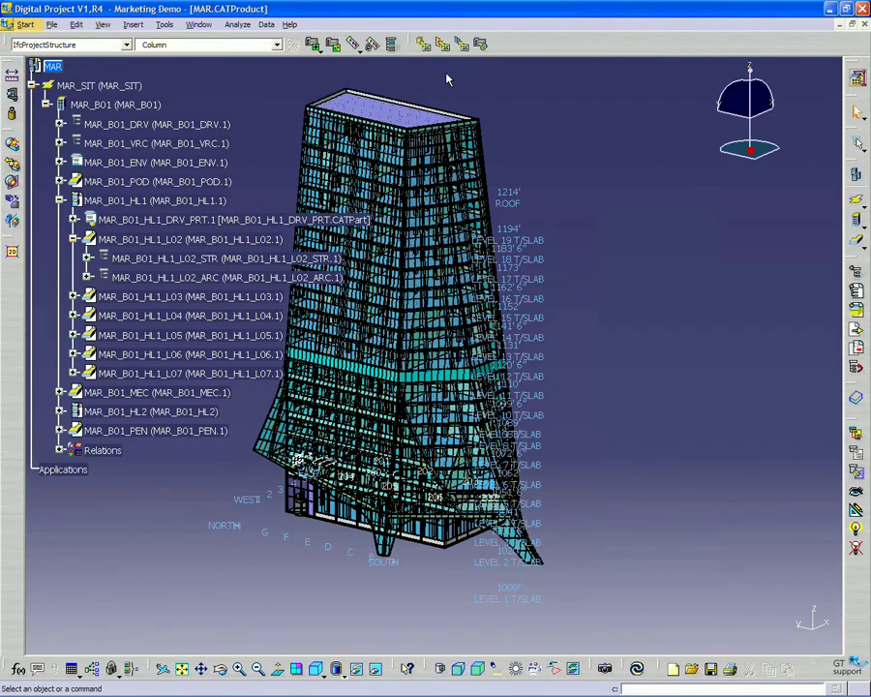
drag(451, 176, 507, 178)
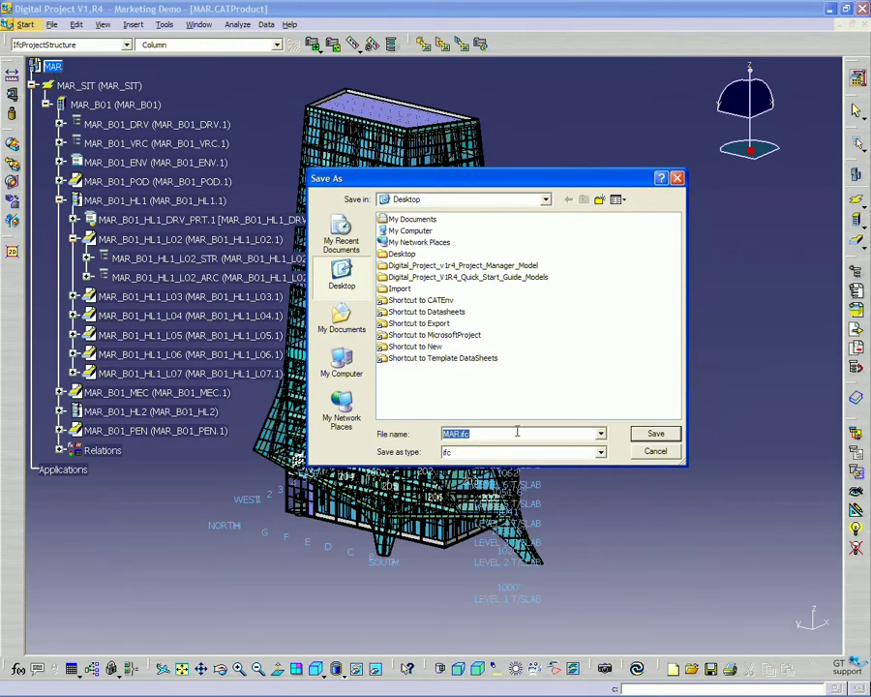
click(645, 436)
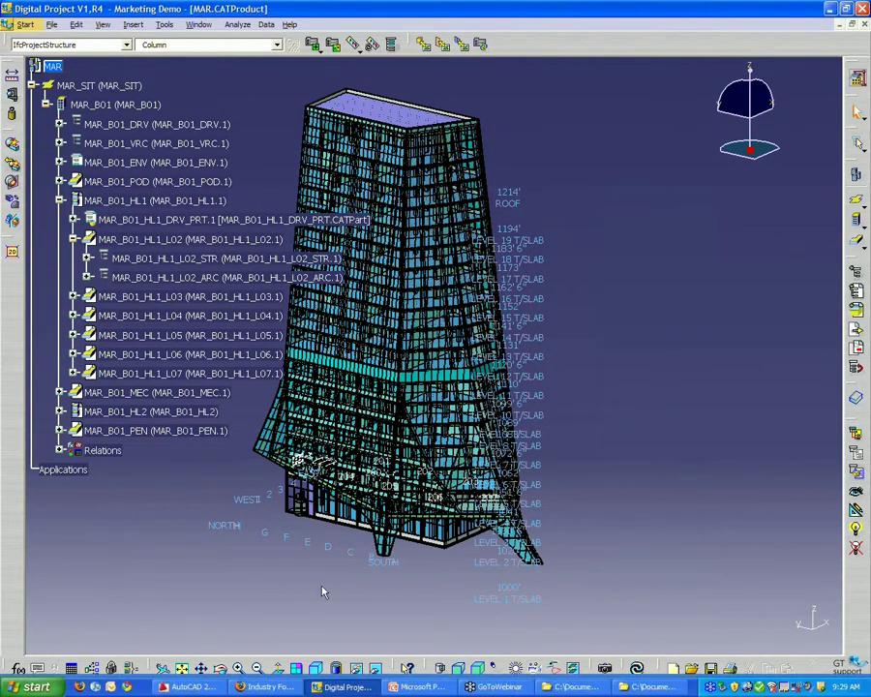
Minimize Digital Project and Firefox to reveal the exported MAR.ifc file on the desktop.
mouse_move(328, 691)
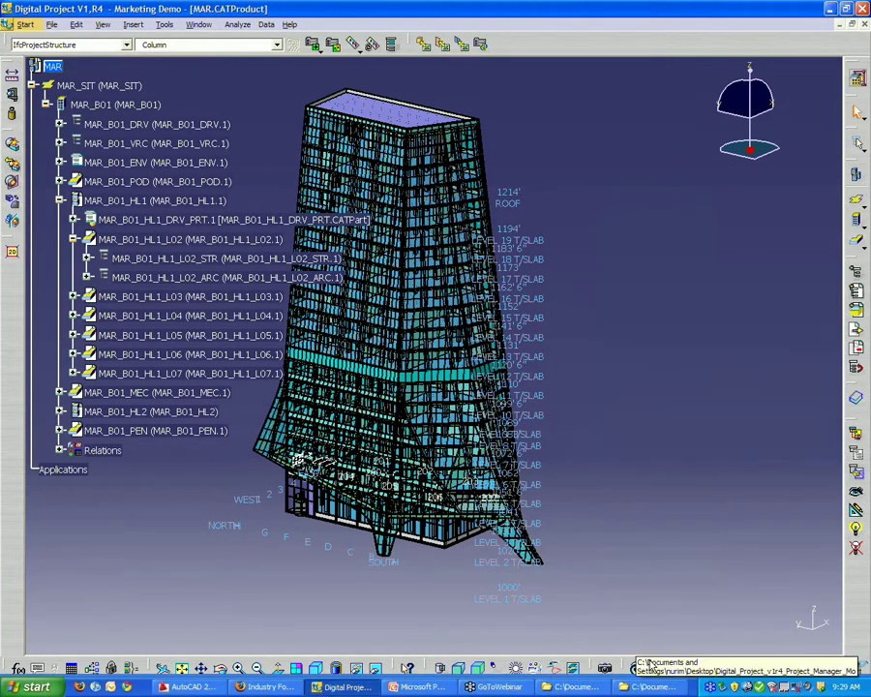
click(829, 10)
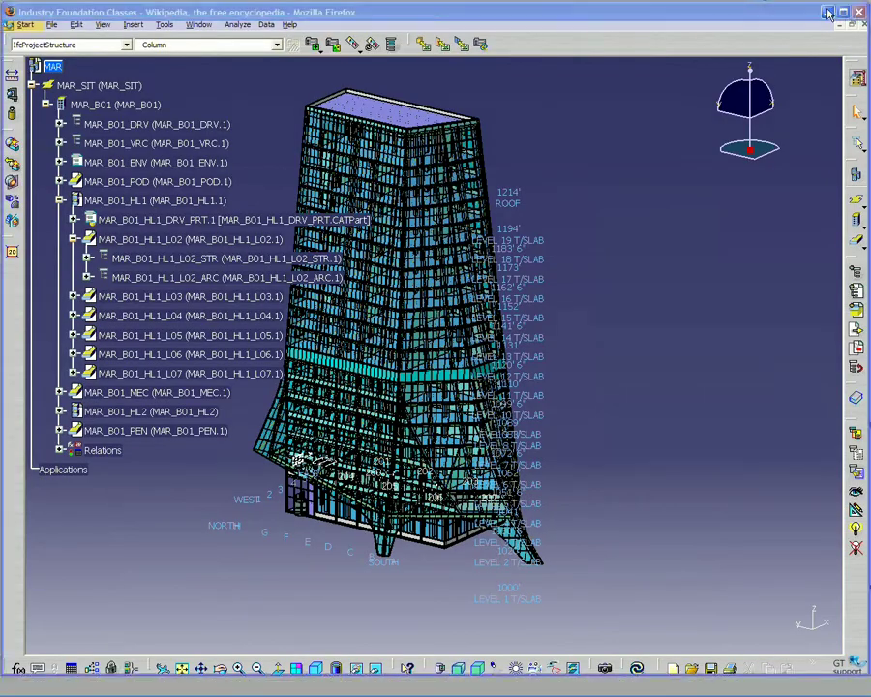
click(857, 9)
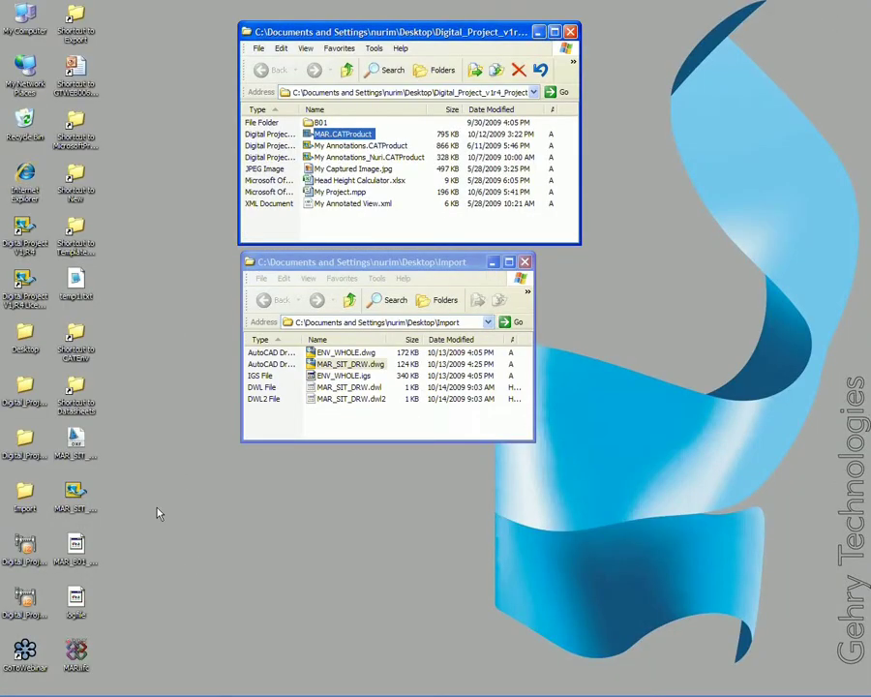
drag(78, 652, 74, 656)
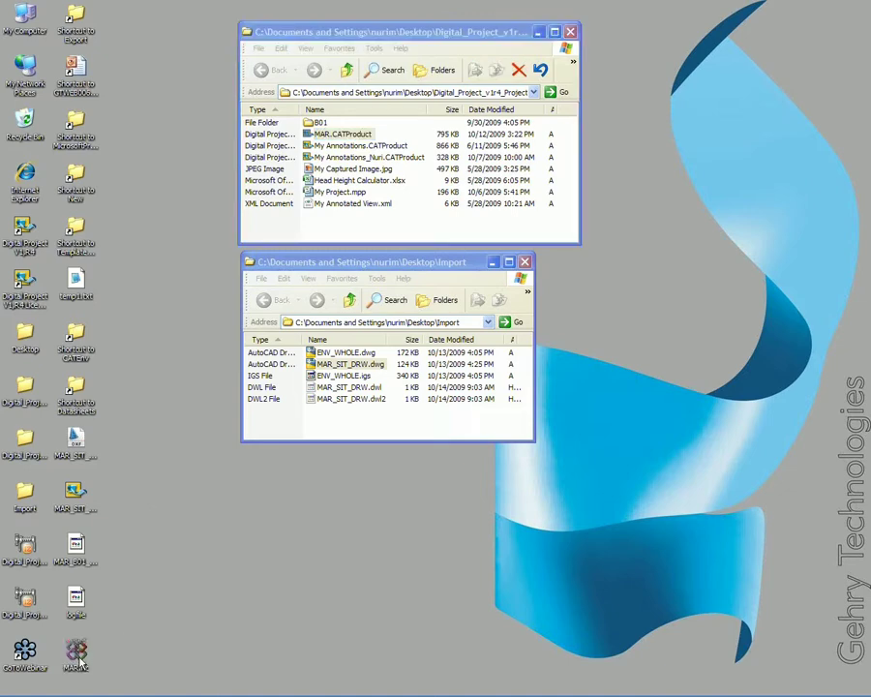